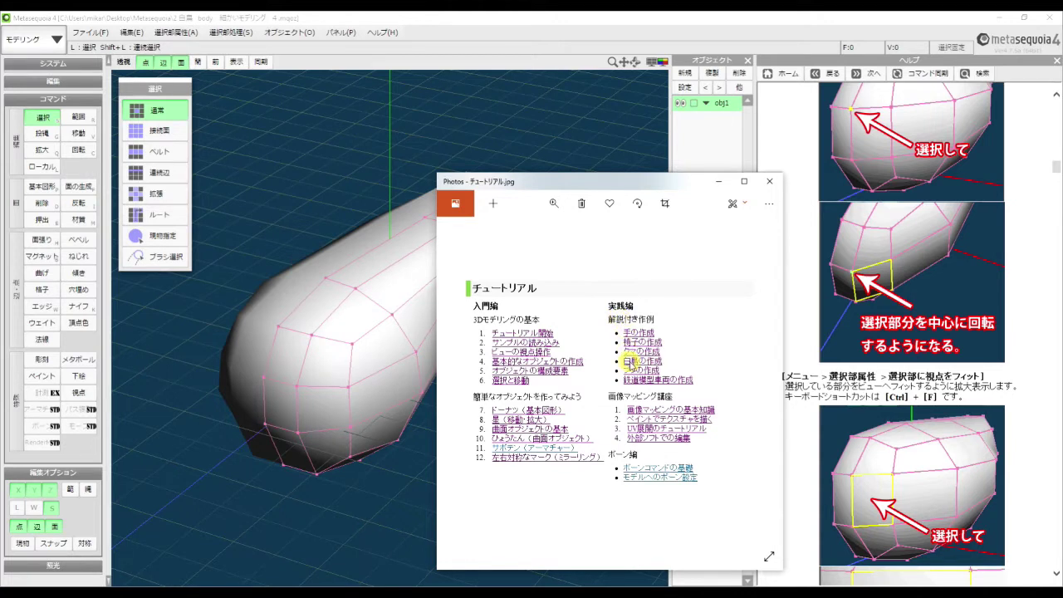
# Minimize the tutorial image and bring help section 6 on 選択部属性 into view.
pyautogui.click(720, 183)
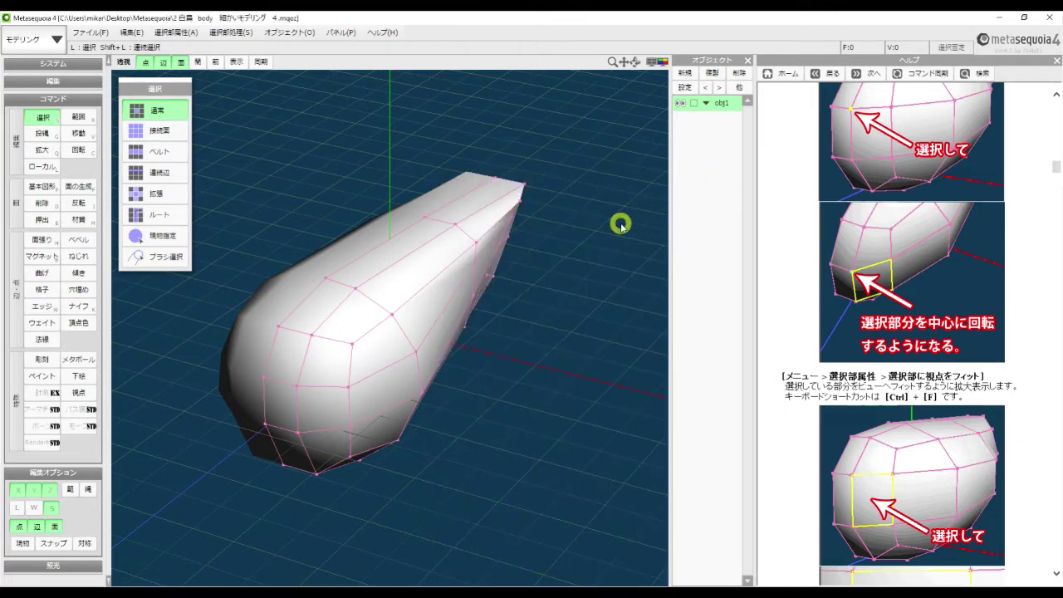
pyautogui.moveTo(562, 302); pyautogui.dragTo(558, 296, button='right')
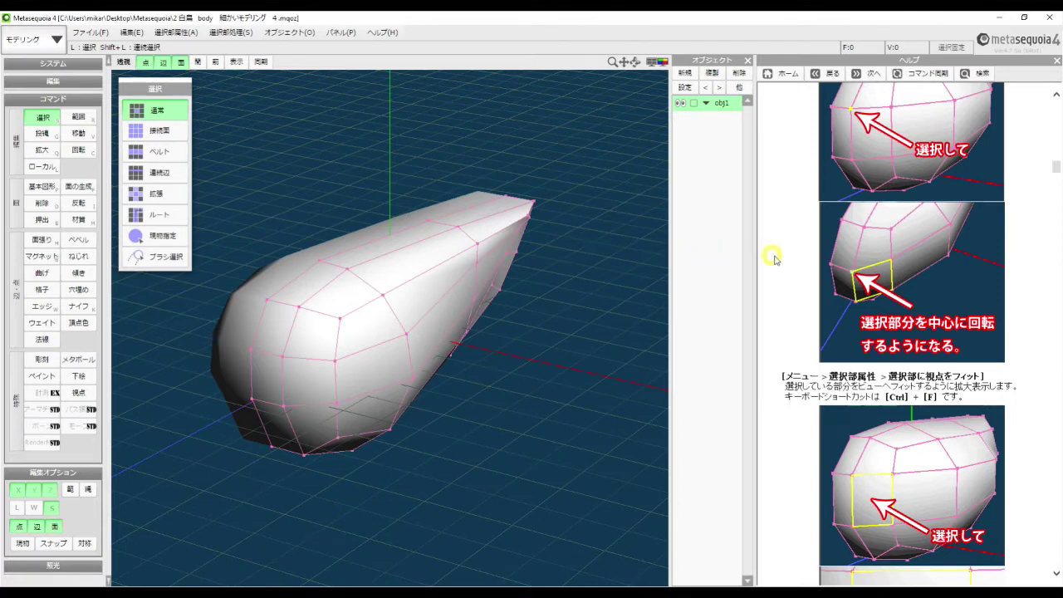
pyautogui.scroll(2, 812, 264)
pyautogui.scroll(2, 812, 263)
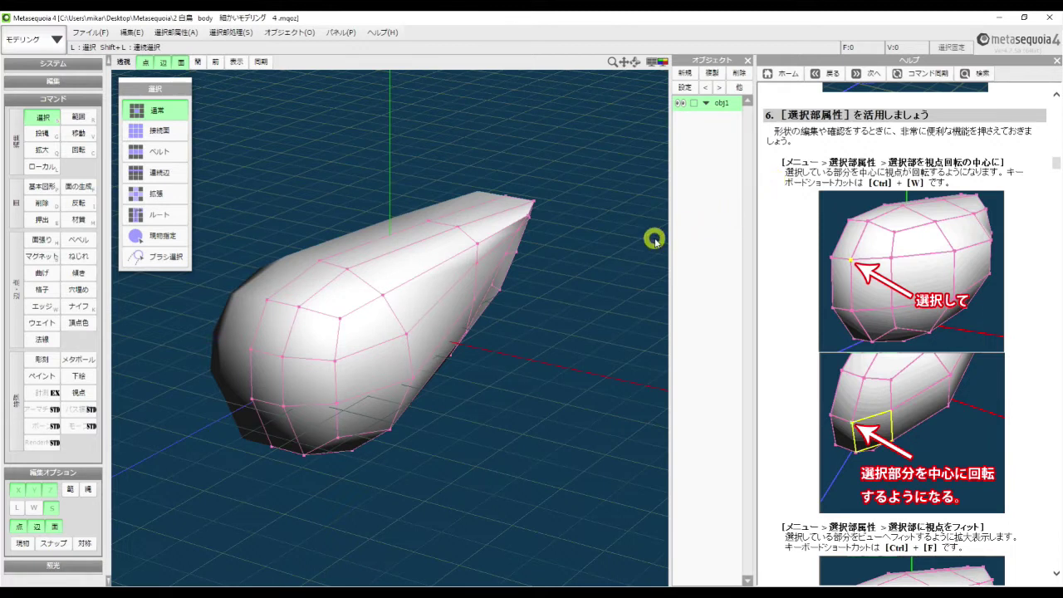
# Orbit around the body model to examine which point the view rotates about by default.
pyautogui.moveTo(581, 268); pyautogui.dragTo(578, 276, button='right')
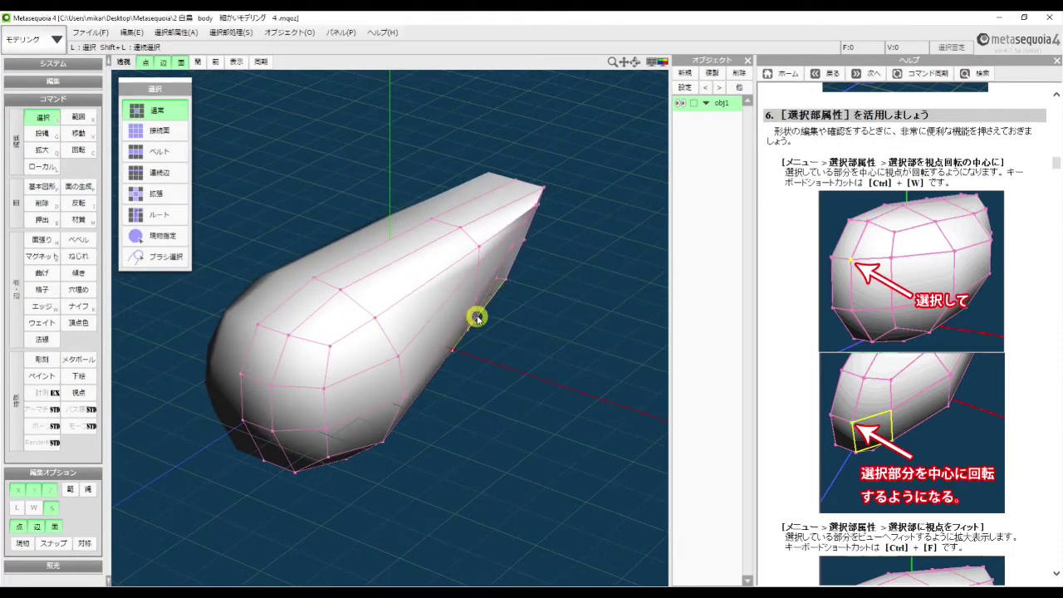
pyautogui.moveTo(581, 310)
pyautogui.mouseDown(button='right')
pyautogui.moveTo(574, 304)
pyautogui.moveTo(574, 316)
pyautogui.mouseUp(button='right')
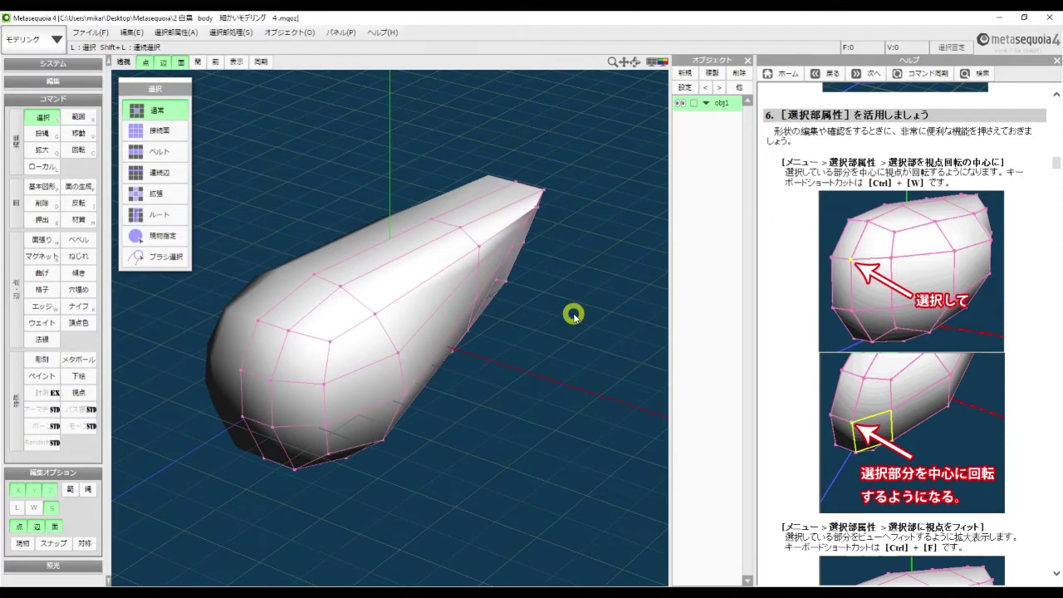
pyautogui.moveTo(526, 339); pyautogui.dragTo(455, 363, button='right')
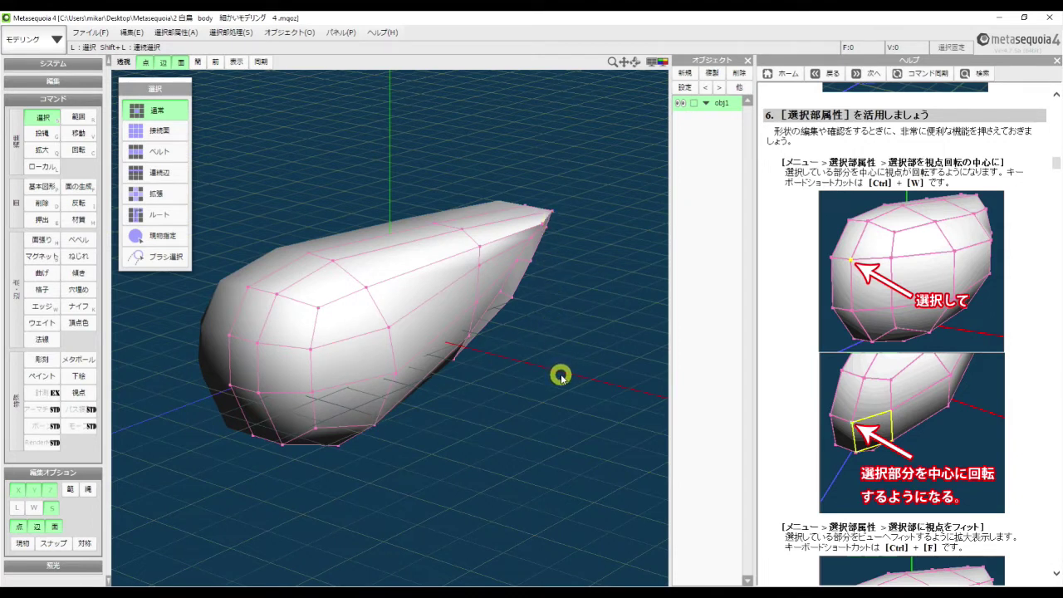
pyautogui.scroll(2, 592, 346)
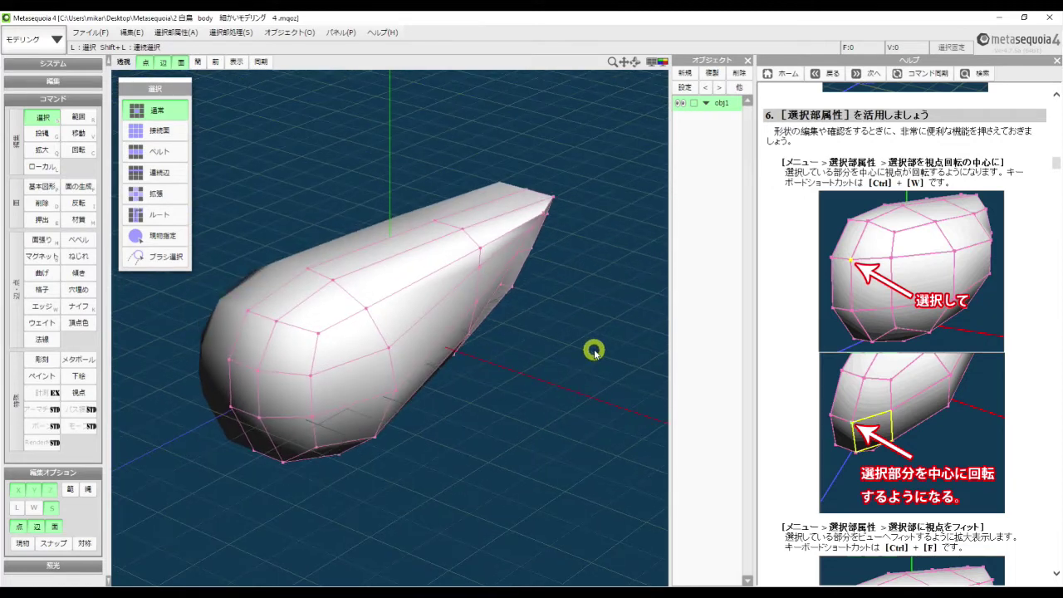
pyautogui.moveTo(562, 356); pyautogui.dragTo(567, 355, button='right')
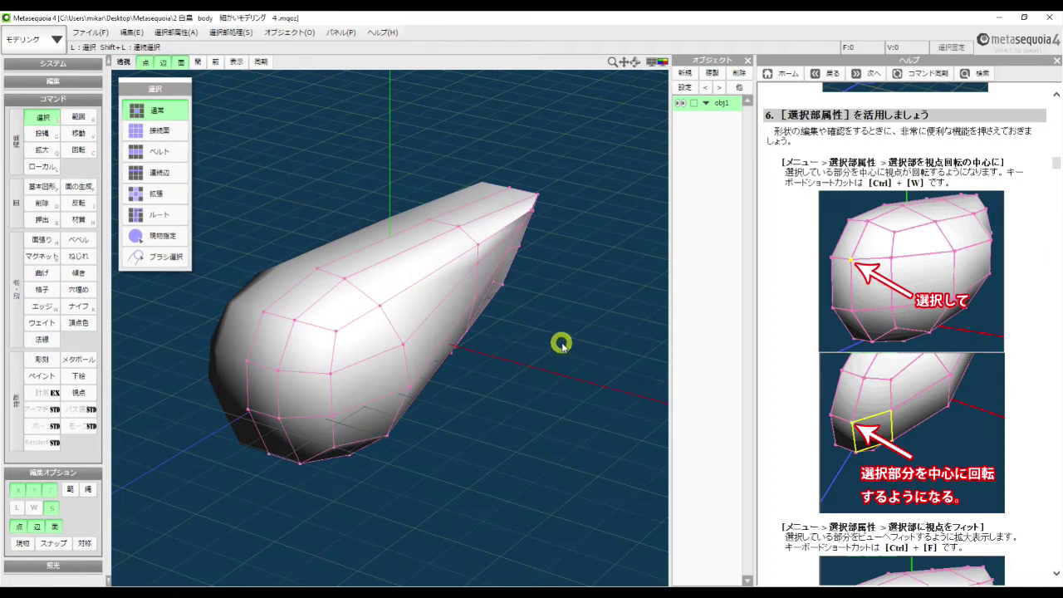
pyautogui.moveTo(573, 323)
pyautogui.mouseDown(button='right')
pyautogui.moveTo(574, 313)
pyautogui.moveTo(570, 325)
pyautogui.moveTo(583, 329)
pyautogui.mouseUp(button='right')
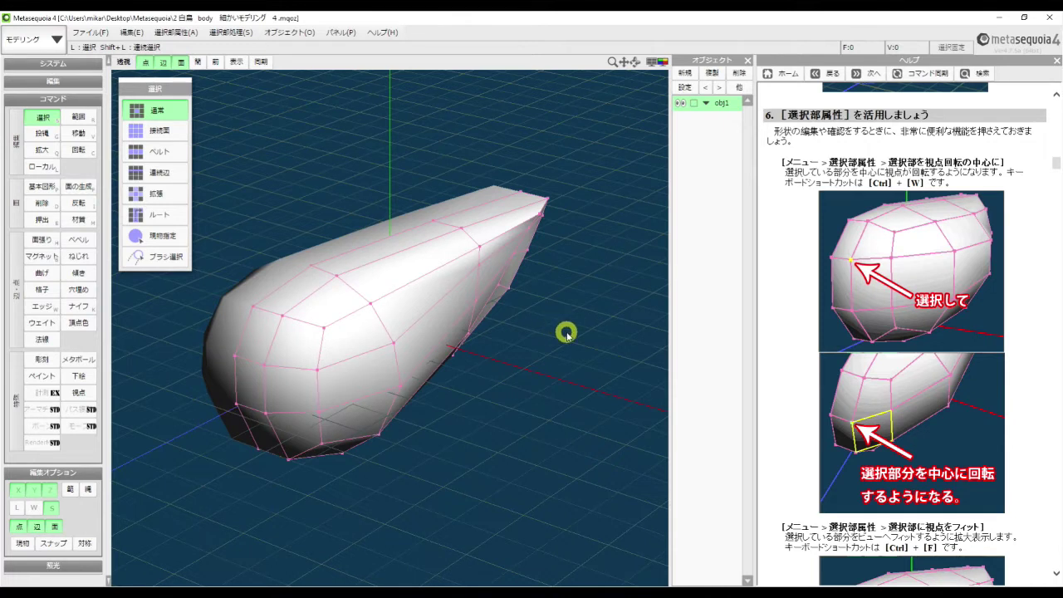
pyautogui.moveTo(565, 337); pyautogui.dragTo(568, 338, button='right')
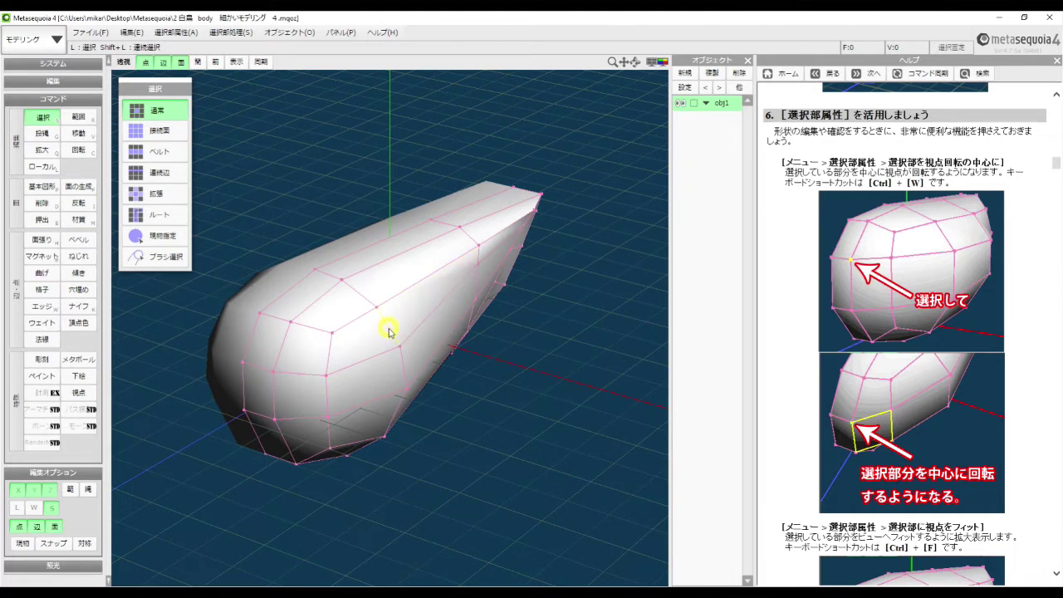
pyautogui.moveTo(554, 351); pyautogui.dragTo(555, 355, button='right')
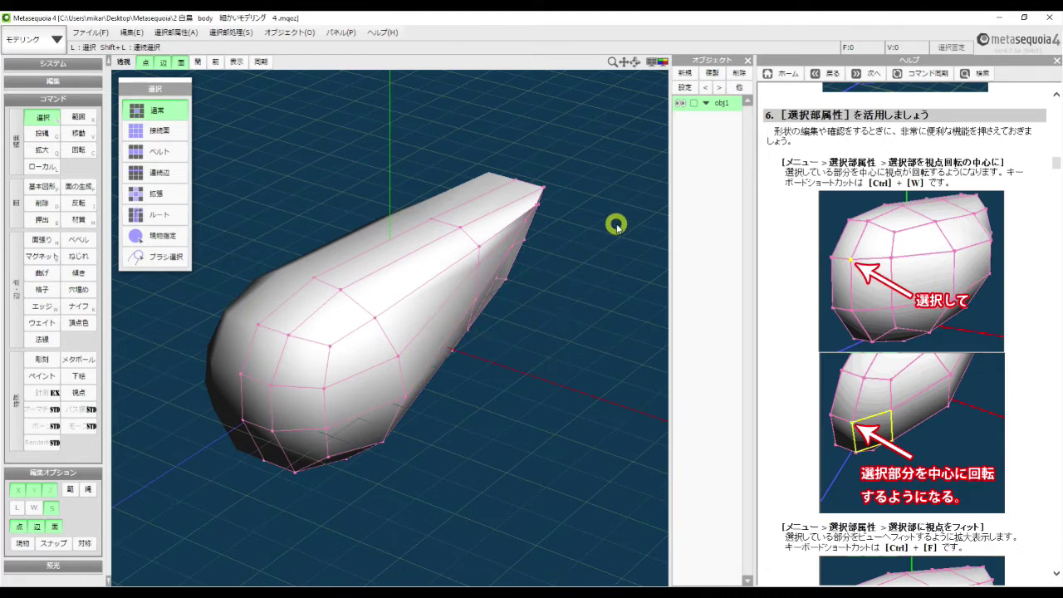
pyautogui.moveTo(612, 223); pyautogui.dragTo(620, 217, button='right')
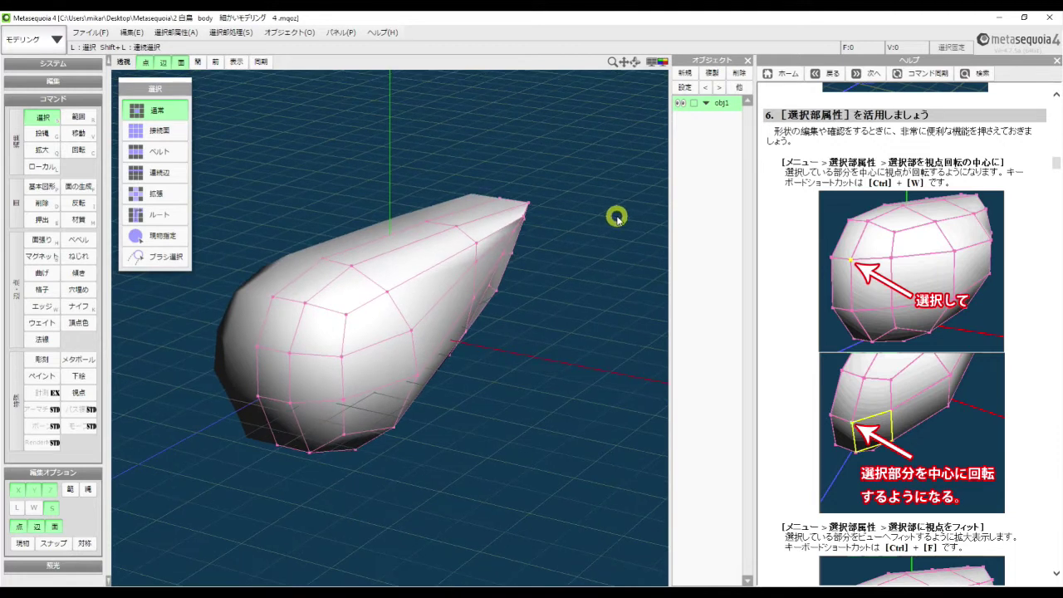
# Hide obj1 to examine how the view rotates about the axes' origin, and show the object again.
pyautogui.click(679, 103)
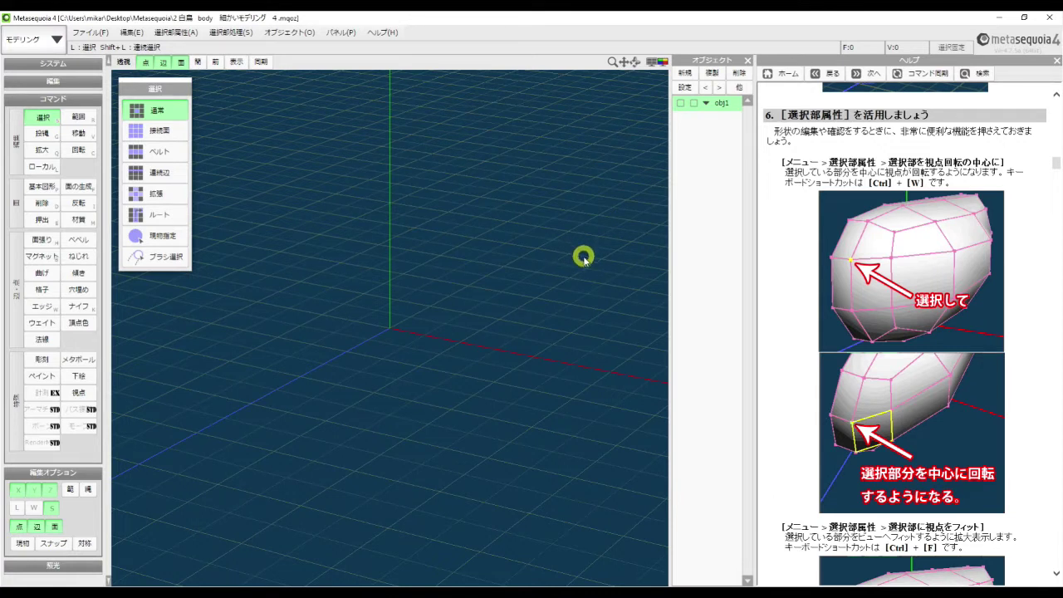
pyautogui.moveTo(574, 257)
pyautogui.mouseDown(button='right')
pyautogui.moveTo(577, 244)
pyautogui.moveTo(584, 256)
pyautogui.moveTo(571, 257)
pyautogui.moveTo(577, 246)
pyautogui.moveTo(565, 254)
pyautogui.mouseUp(button='right')
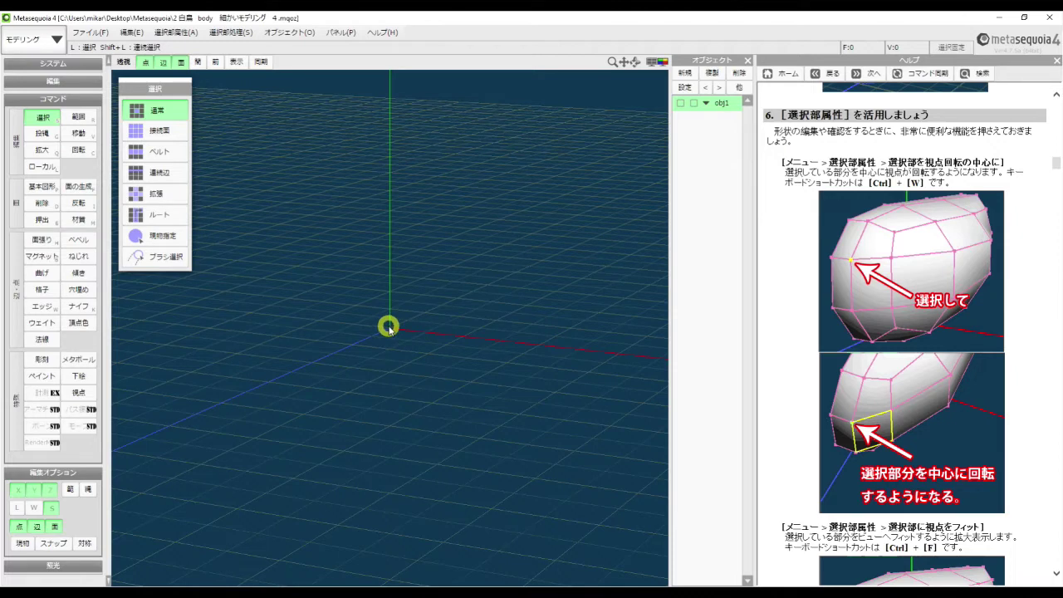
pyautogui.moveTo(548, 275)
pyautogui.mouseDown(button='right')
pyautogui.moveTo(565, 268)
pyautogui.moveTo(564, 279)
pyautogui.mouseUp(button='right')
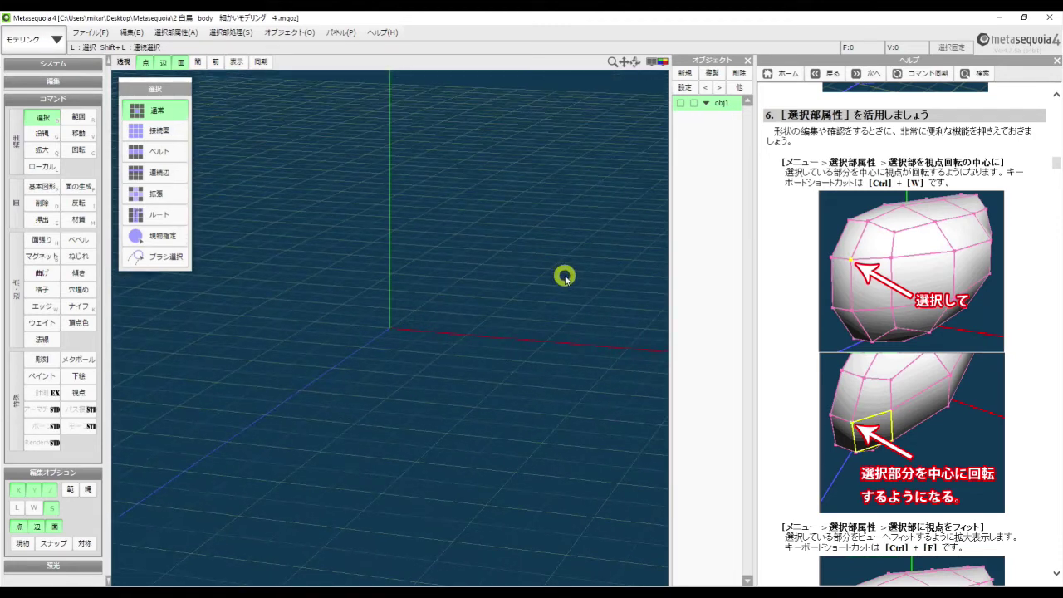
pyautogui.click(681, 104)
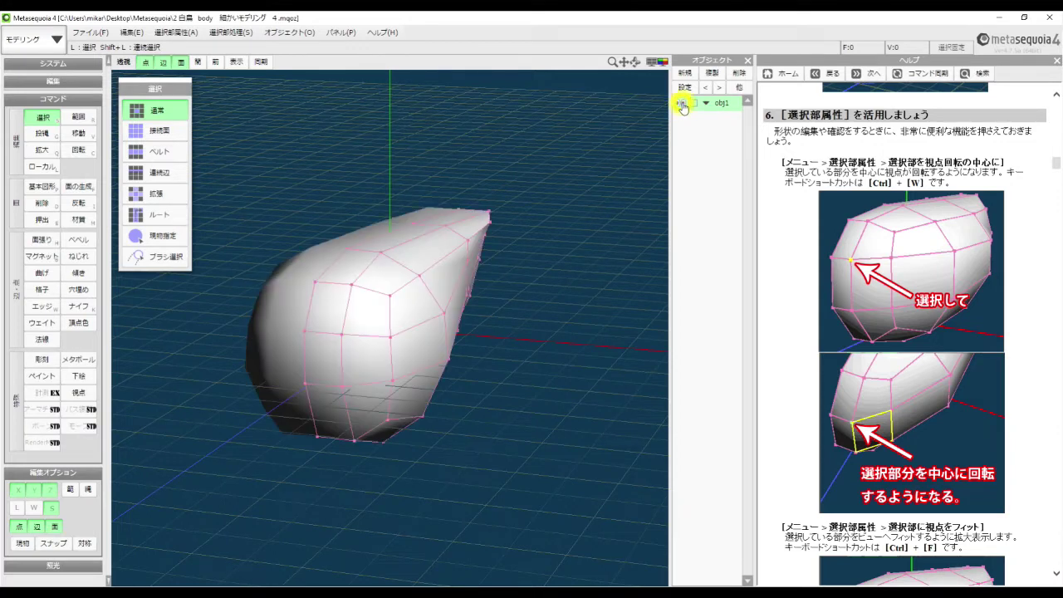
# Select a vertex on the side of the body's rounded front and make it the centre of view rotation.
pyautogui.moveTo(602, 195); pyautogui.dragTo(579, 204, button='right')
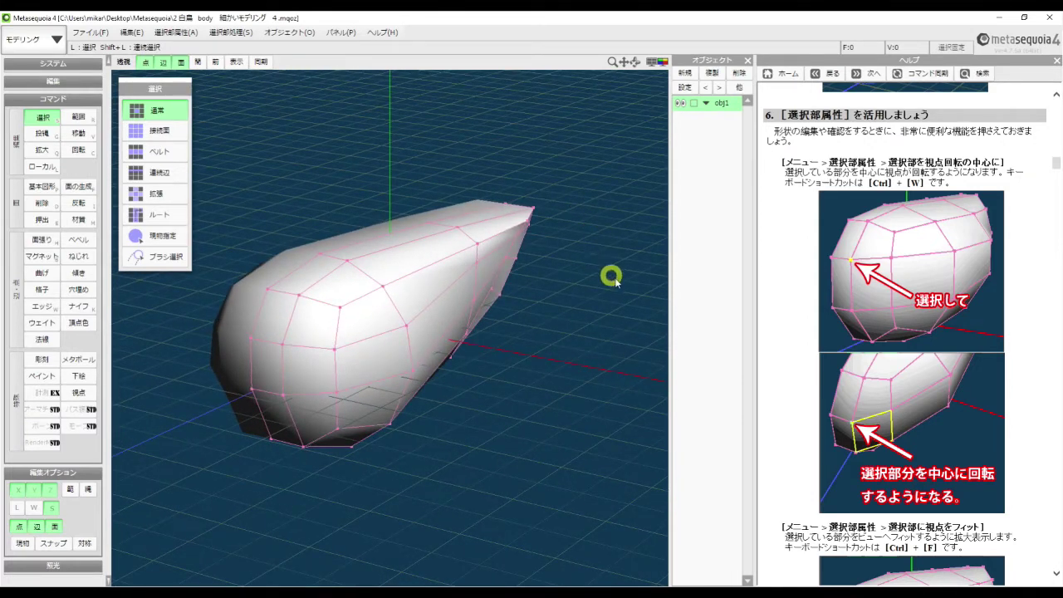
pyautogui.click(455, 329)
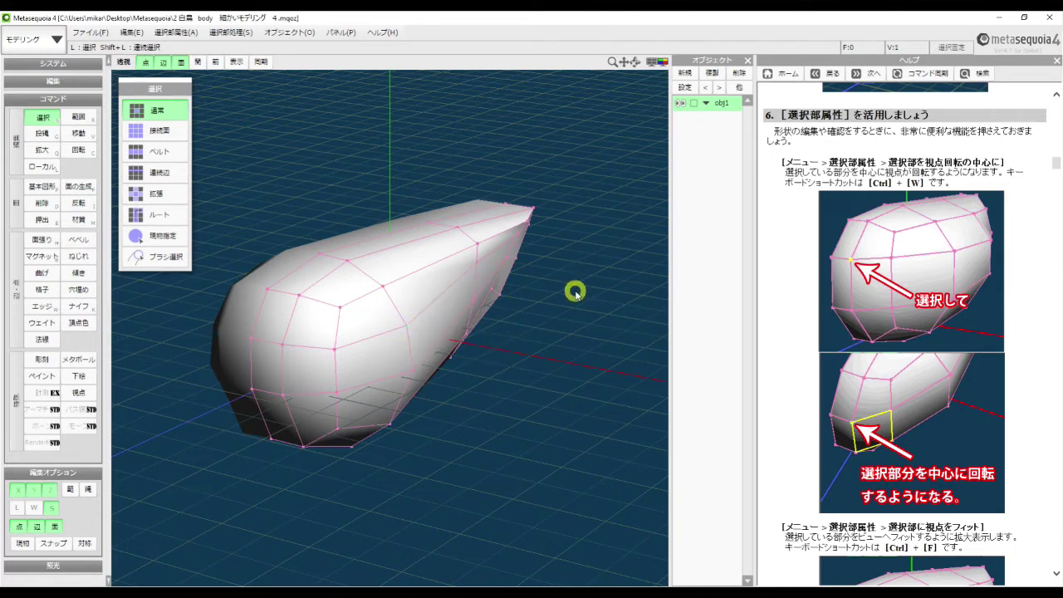
pyautogui.moveTo(563, 332); pyautogui.dragTo(555, 335, button='right')
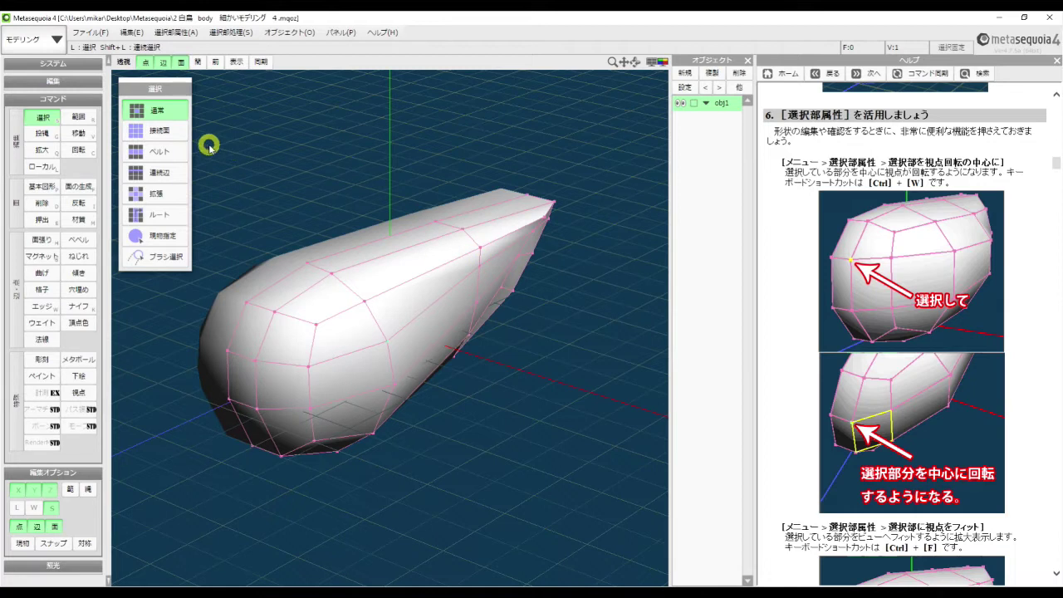
pyautogui.click(176, 33)
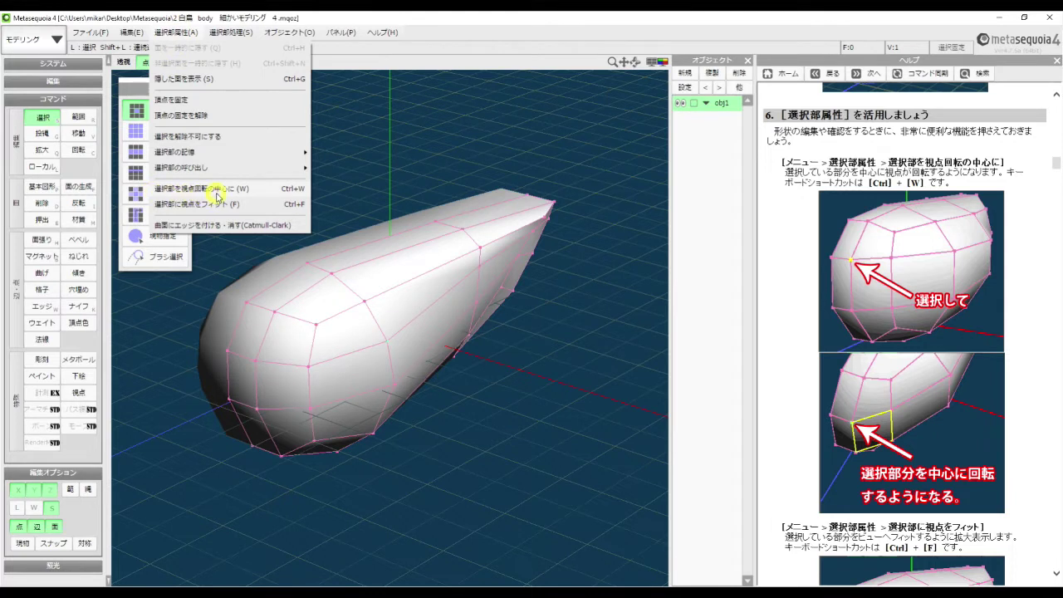
pyautogui.click(276, 191)
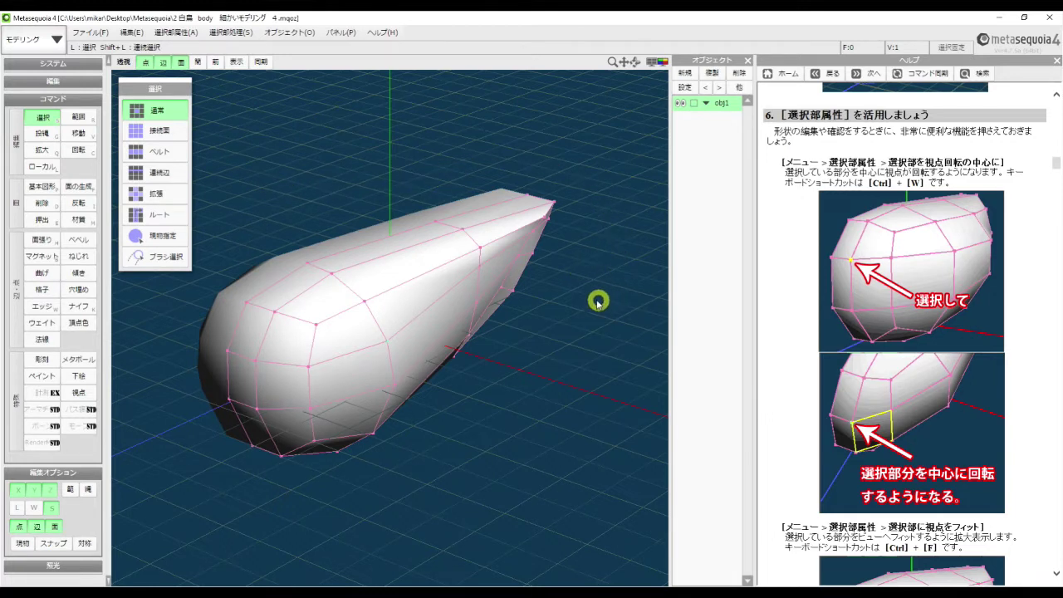
pyautogui.moveTo(602, 304); pyautogui.dragTo(512, 344, button='right')
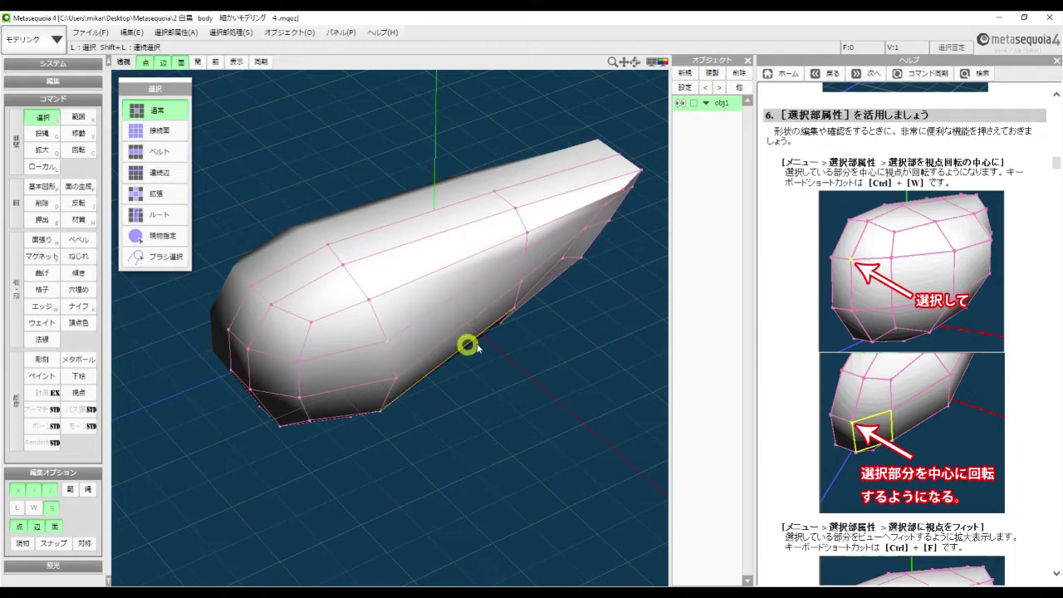
pyautogui.moveTo(587, 339); pyautogui.dragTo(588, 313, button='right')
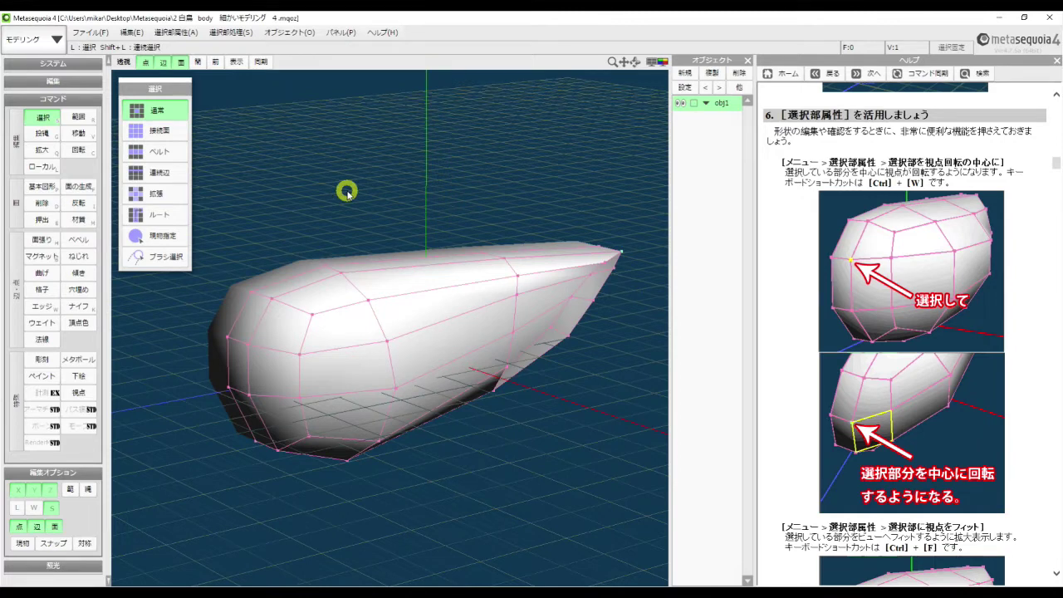
# Make the selected vertex at the tail's tip the centre of view rotation and examine the body orbiting around it.
pyautogui.click(180, 34)
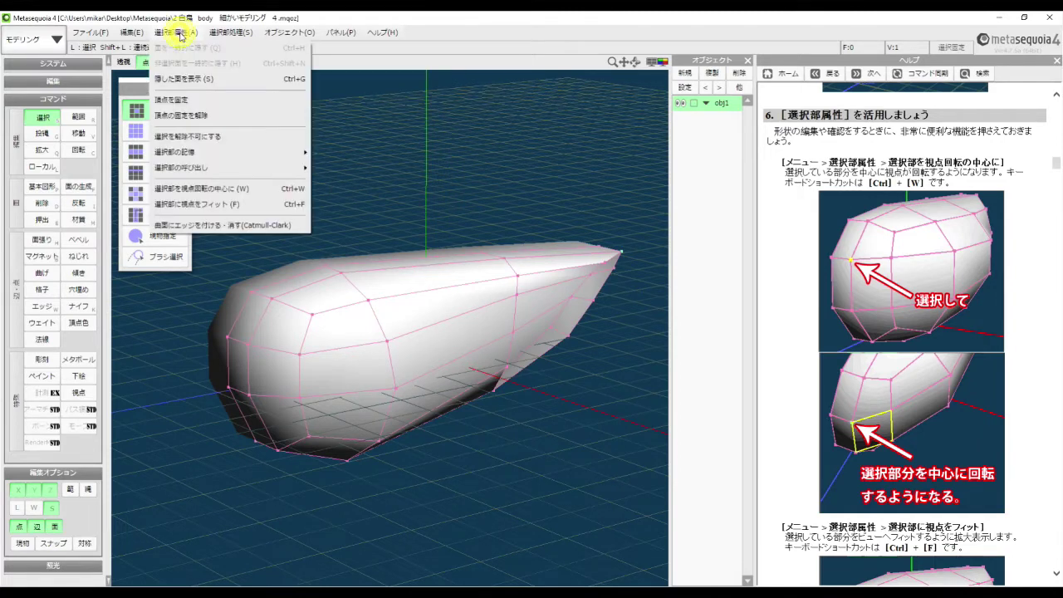
pyautogui.click(270, 192)
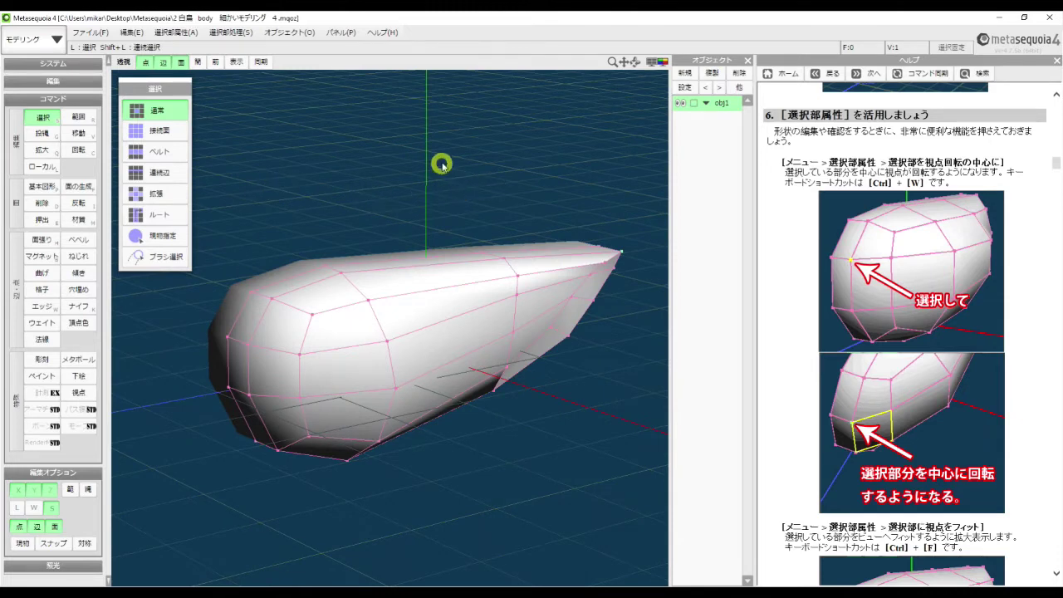
pyautogui.moveTo(486, 179)
pyautogui.mouseDown(button='right')
pyautogui.moveTo(479, 158)
pyautogui.moveTo(506, 166)
pyautogui.moveTo(489, 185)
pyautogui.moveTo(482, 161)
pyautogui.mouseUp(button='right')
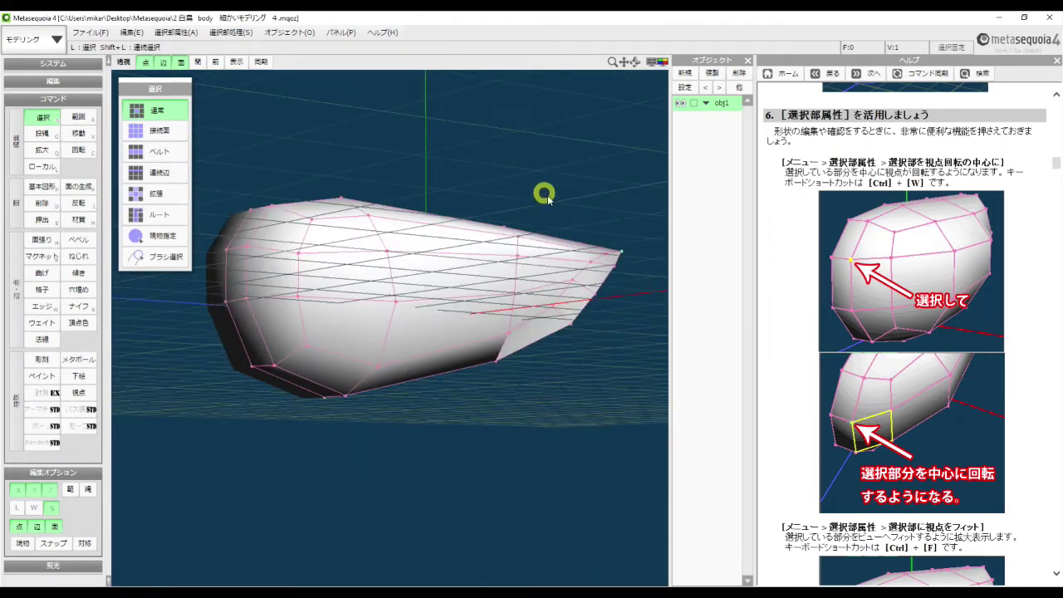
pyautogui.moveTo(621, 252); pyautogui.dragTo(574, 208, button='right')
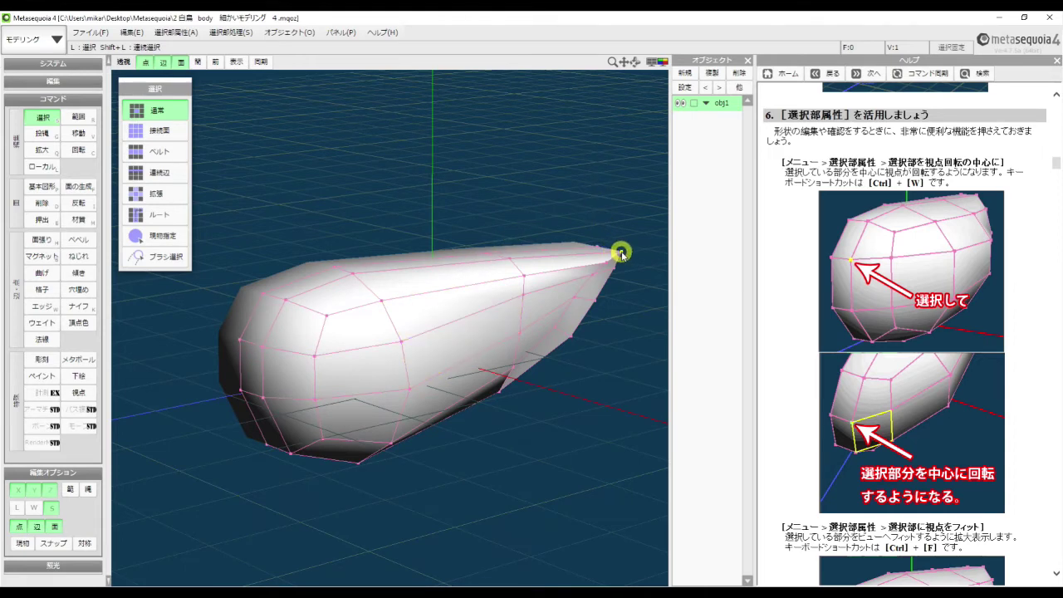
pyautogui.moveTo(545, 171); pyautogui.dragTo(574, 171, button='right')
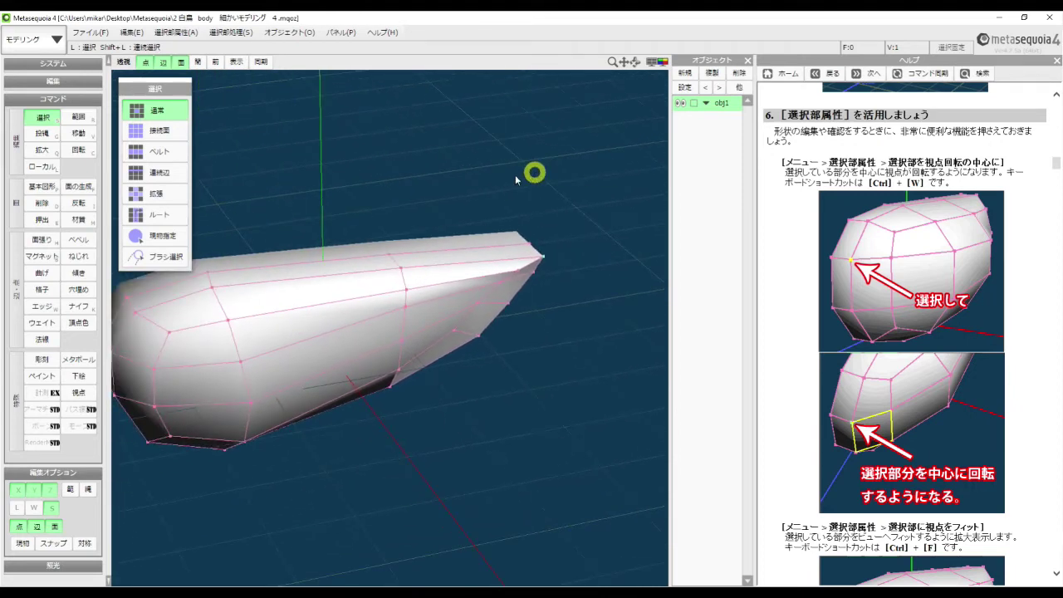
pyautogui.moveTo(412, 184); pyautogui.dragTo(442, 172, button='right')
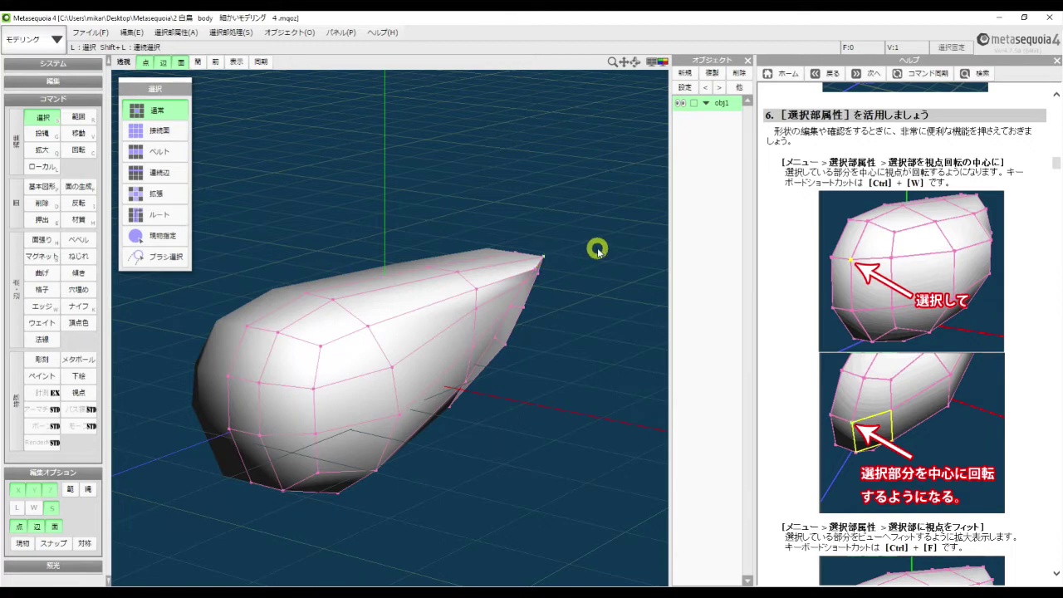
pyautogui.moveTo(597, 249); pyautogui.dragTo(612, 209, button='right')
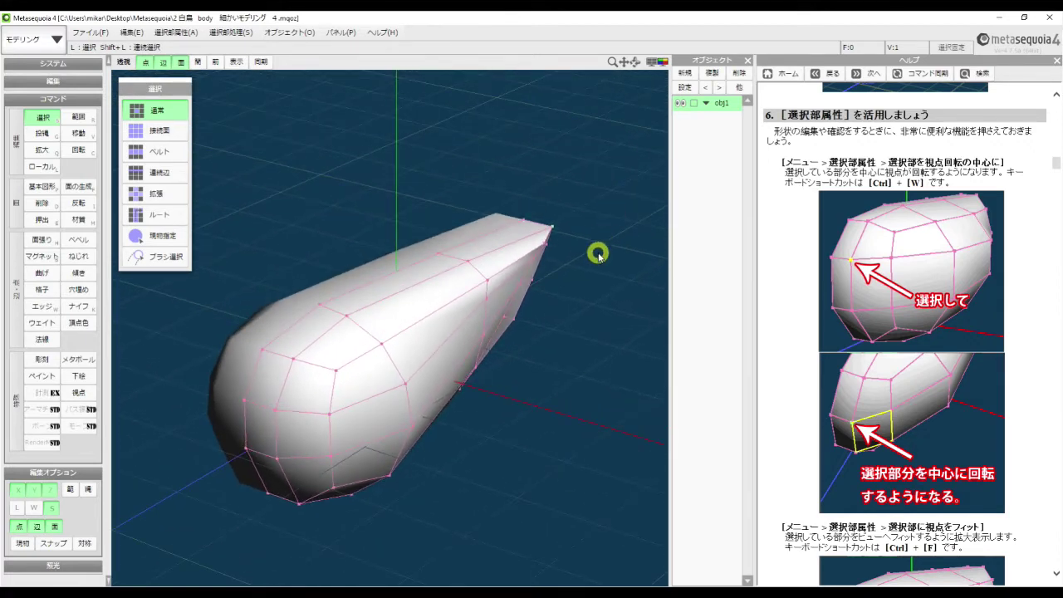
pyautogui.moveTo(598, 254); pyautogui.dragTo(605, 238, button='middle')
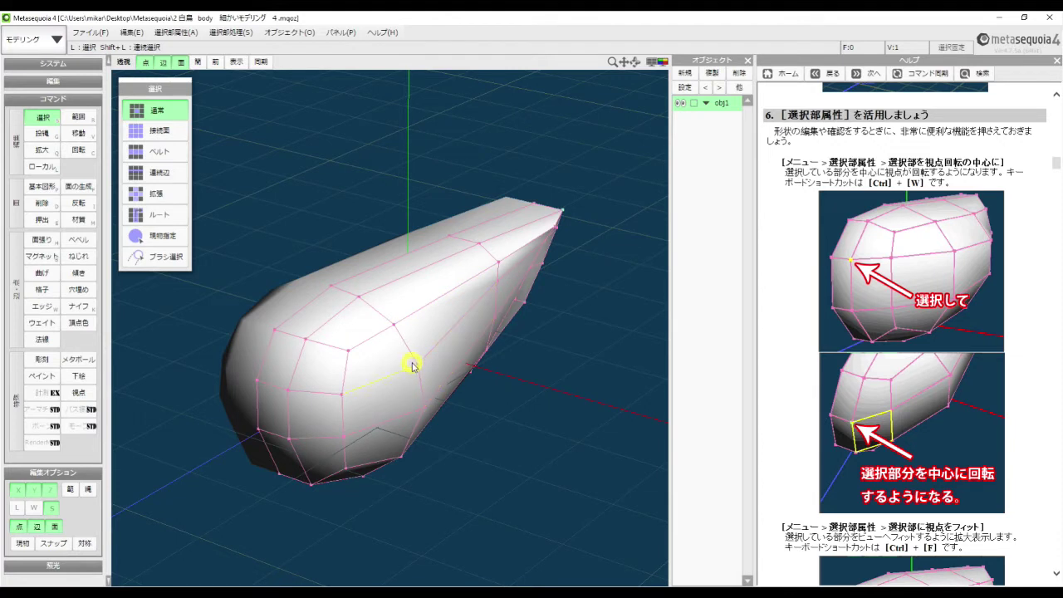
# Hide obj1 briefly to check the origin's position, show it again, and reset the view.
pyautogui.click(680, 103)
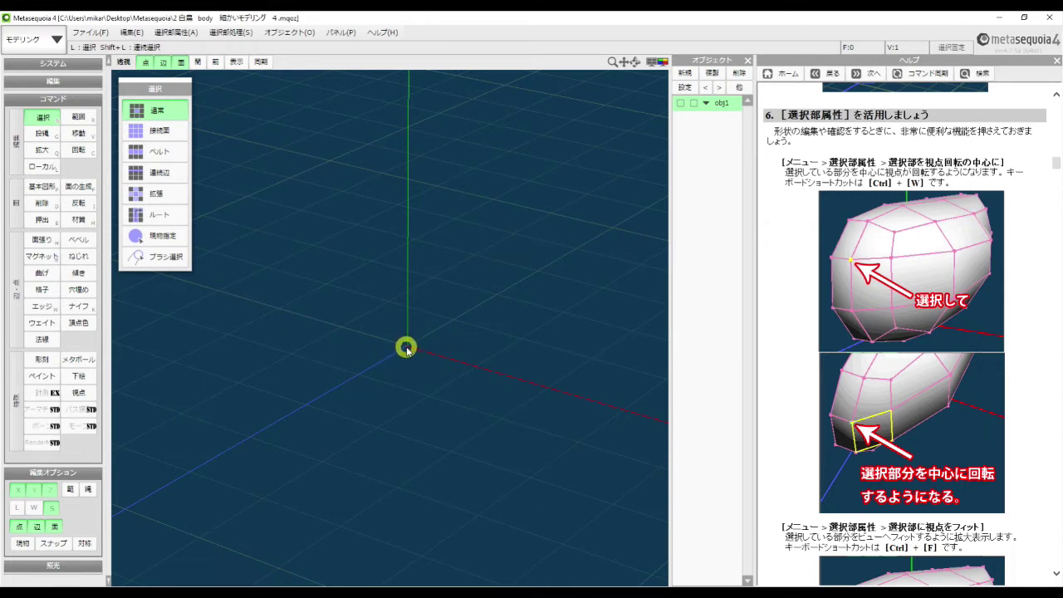
pyautogui.click(680, 106)
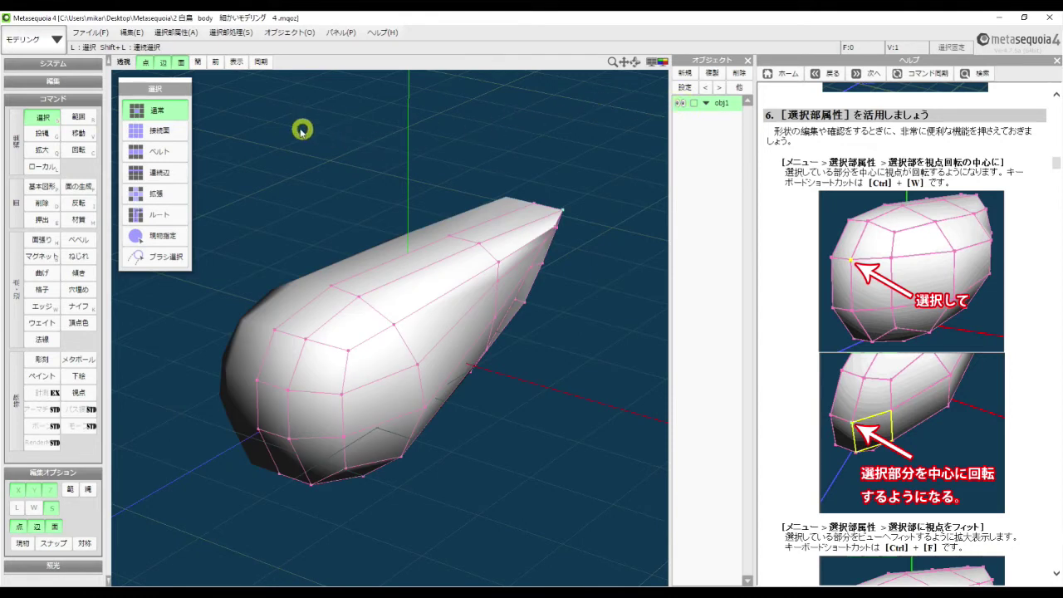
pyautogui.click(236, 64)
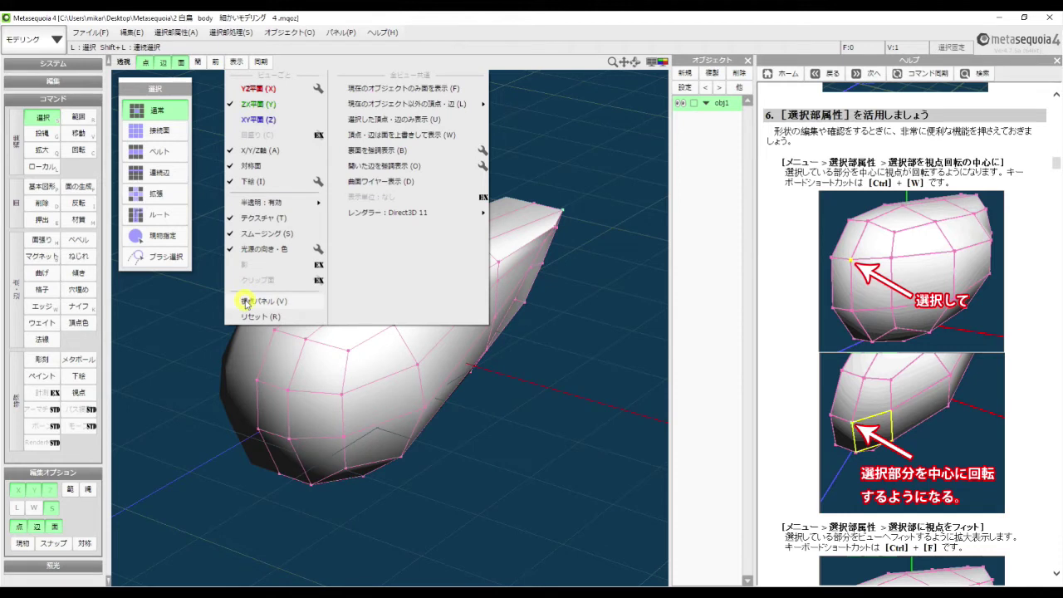
pyautogui.click(306, 304)
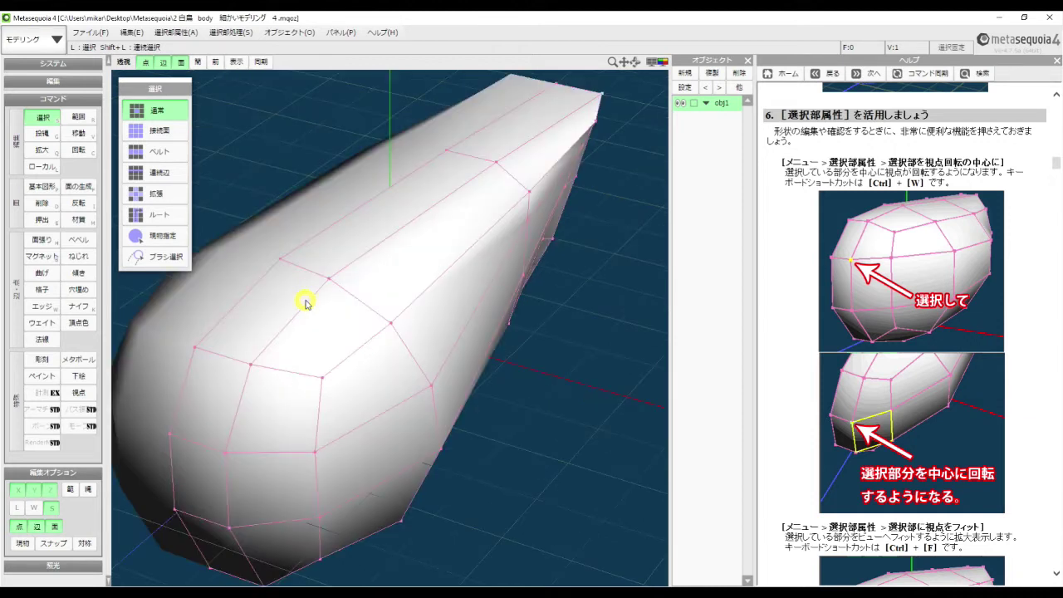
# Select a vertex on the body's side near the tail, make it the centre of view rotation, and orbit the view.
pyautogui.scroll(-5, 613, 265)
pyautogui.moveTo(610, 318)
pyautogui.mouseDown(button='right')
pyautogui.moveTo(602, 299)
pyautogui.moveTo(606, 308)
pyautogui.mouseUp(button='right')
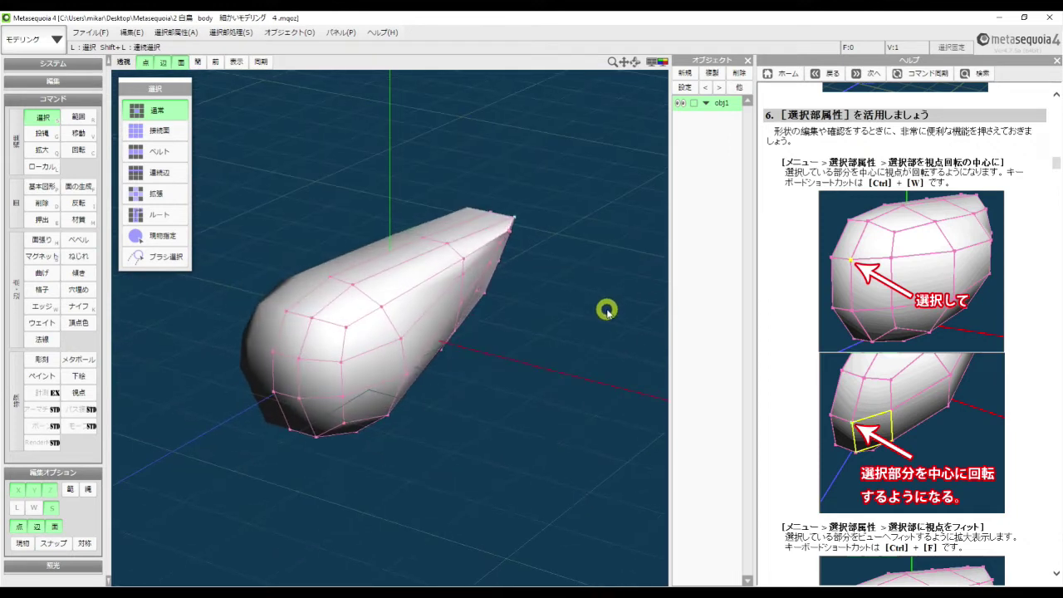
pyautogui.click(513, 221)
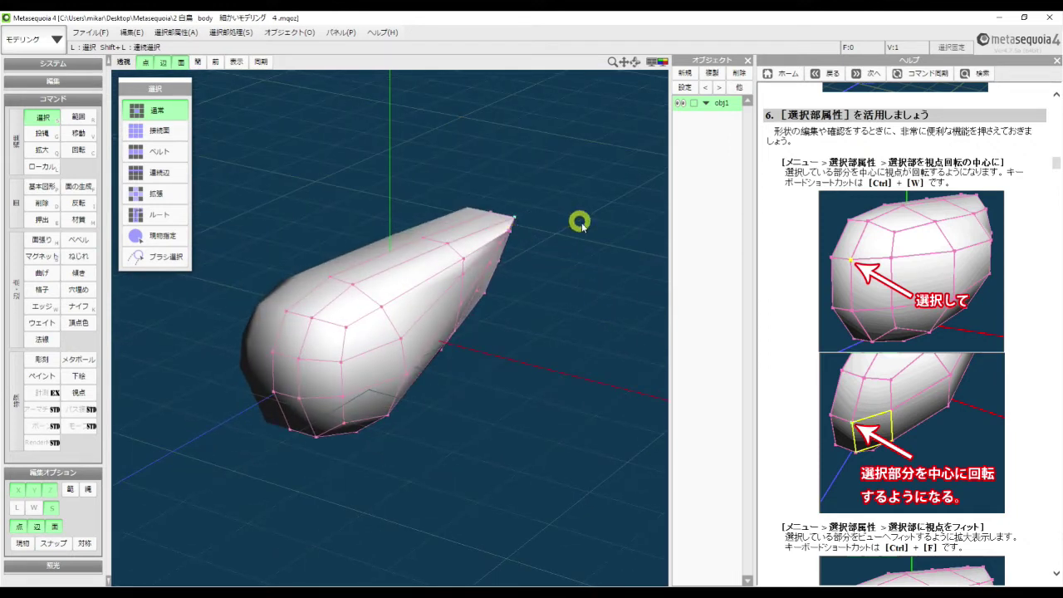
pyautogui.click(581, 277)
pyautogui.moveTo(572, 273); pyautogui.dragTo(580, 296, button='right')
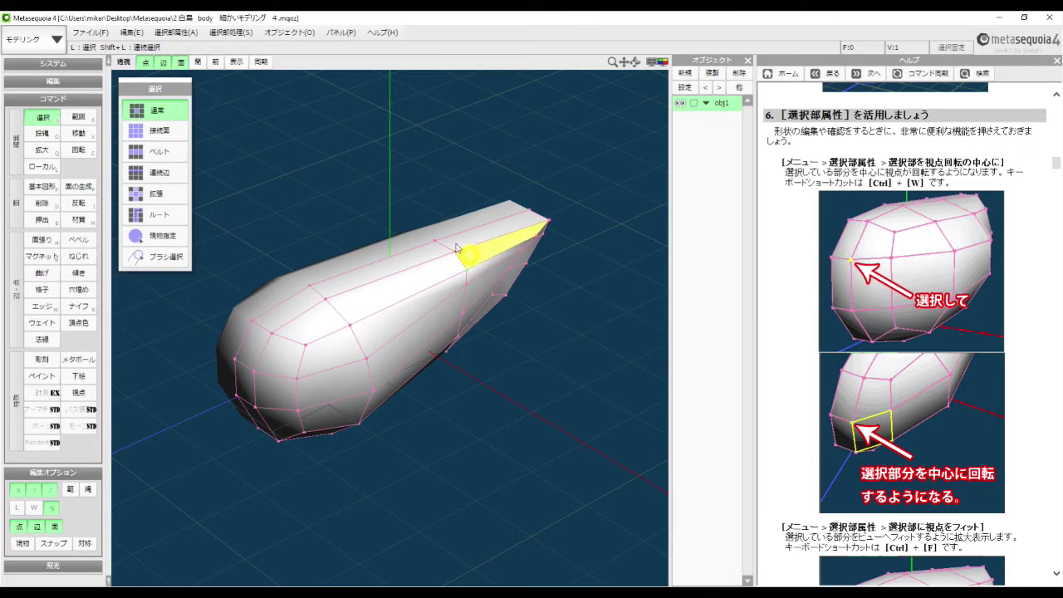
pyautogui.click(186, 35)
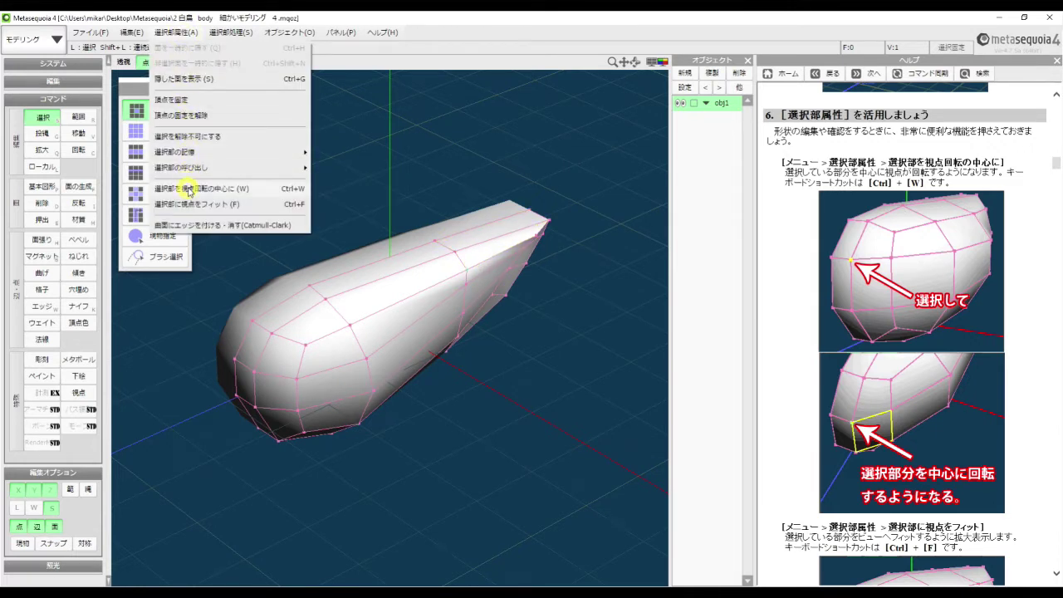
pyautogui.click(266, 189)
pyautogui.moveTo(266, 188)
pyautogui.mouseDown(button='right')
pyautogui.moveTo(271, 168)
pyautogui.moveTo(280, 182)
pyautogui.moveTo(270, 194)
pyautogui.mouseUp(button='right')
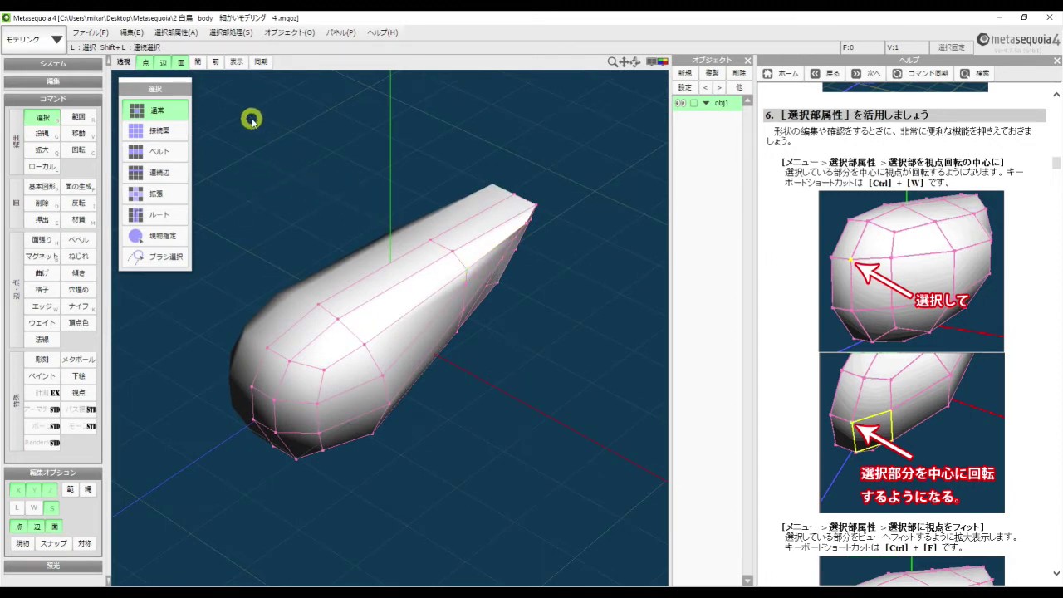
# Open the viewpoint panel (視点パネル), place it beside the body, and show its position settings.
pyautogui.click(237, 65)
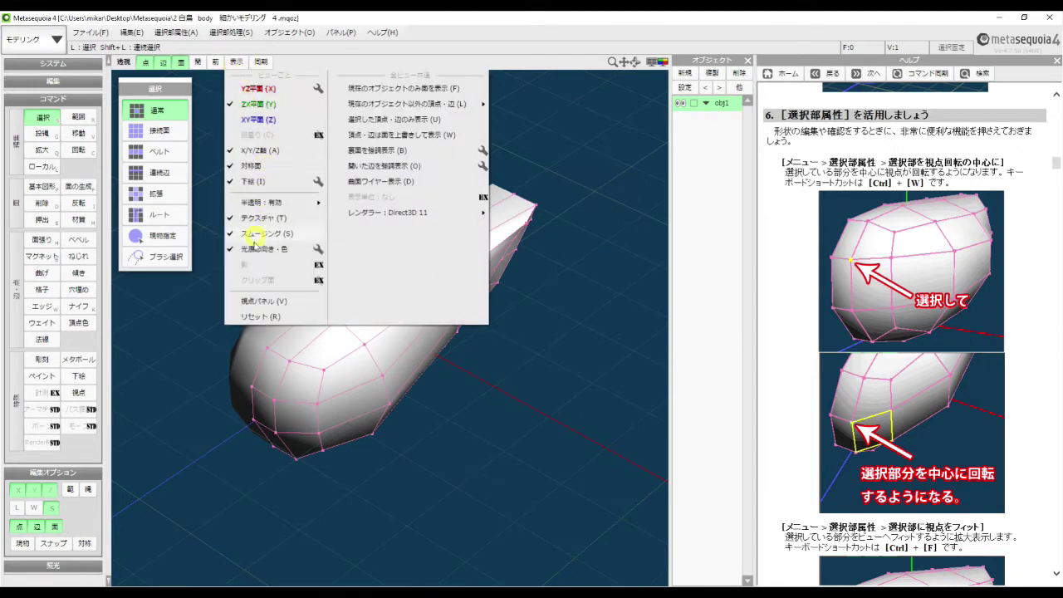
pyautogui.click(306, 304)
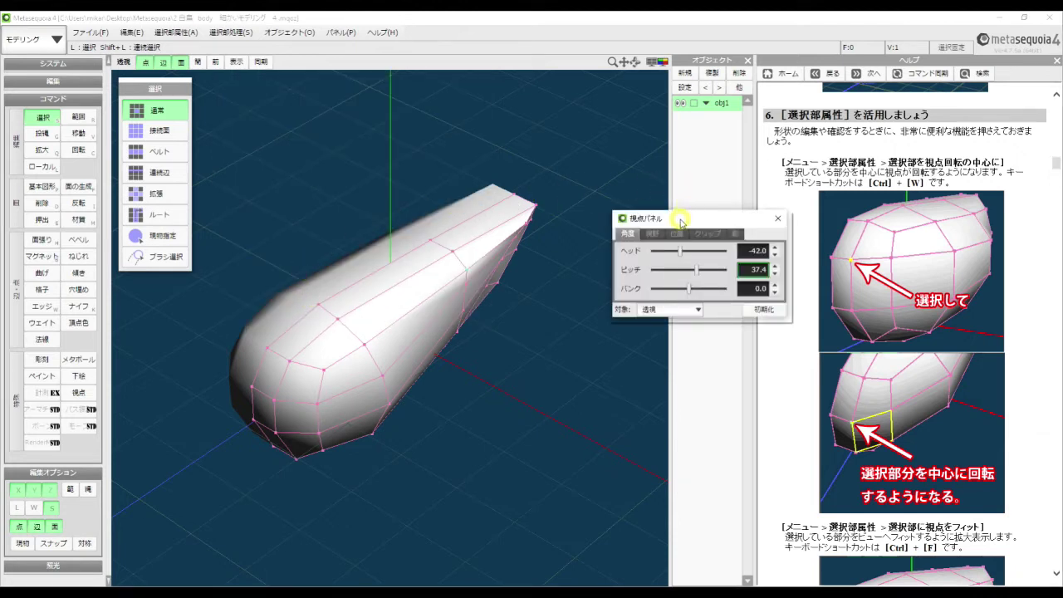
pyautogui.moveTo(679, 221); pyautogui.dragTo(674, 221)
pyautogui.moveTo(622, 240); pyautogui.dragTo(619, 242)
pyautogui.click(603, 193)
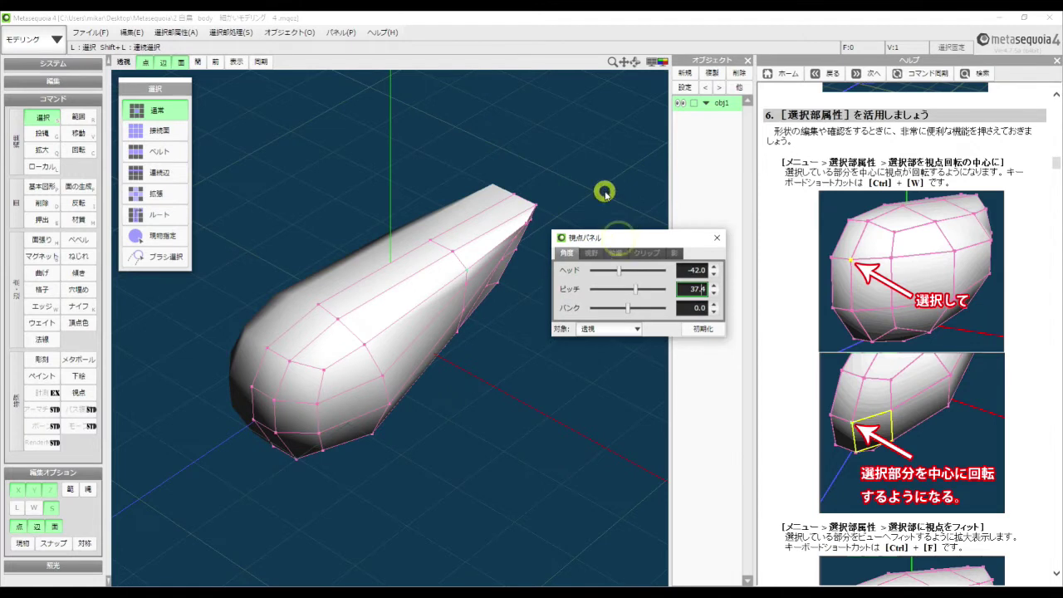
pyautogui.click(615, 254)
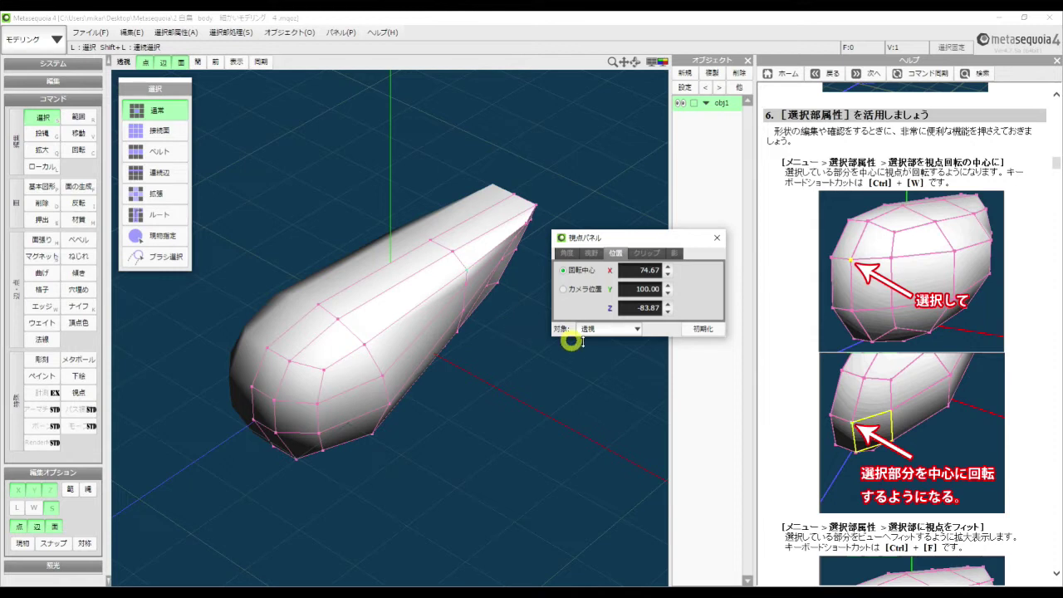
# Set the rotation centre (回転中心) to X 0, Y 0 and Z 0, and close the viewpoint panel.
pyautogui.click(650, 308)
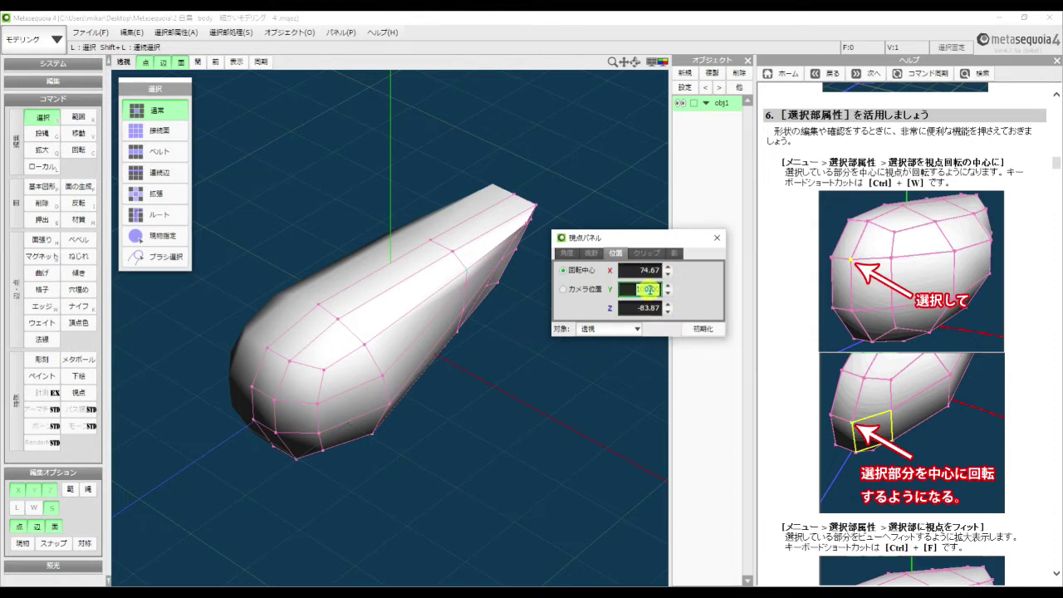
pyautogui.click(644, 271)
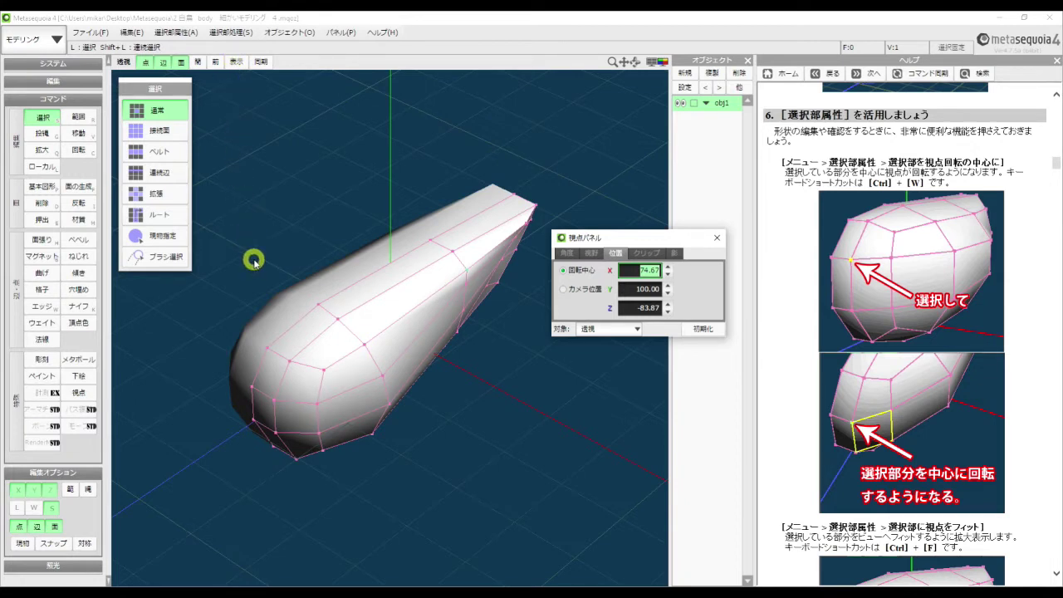
pyautogui.click(300, 240)
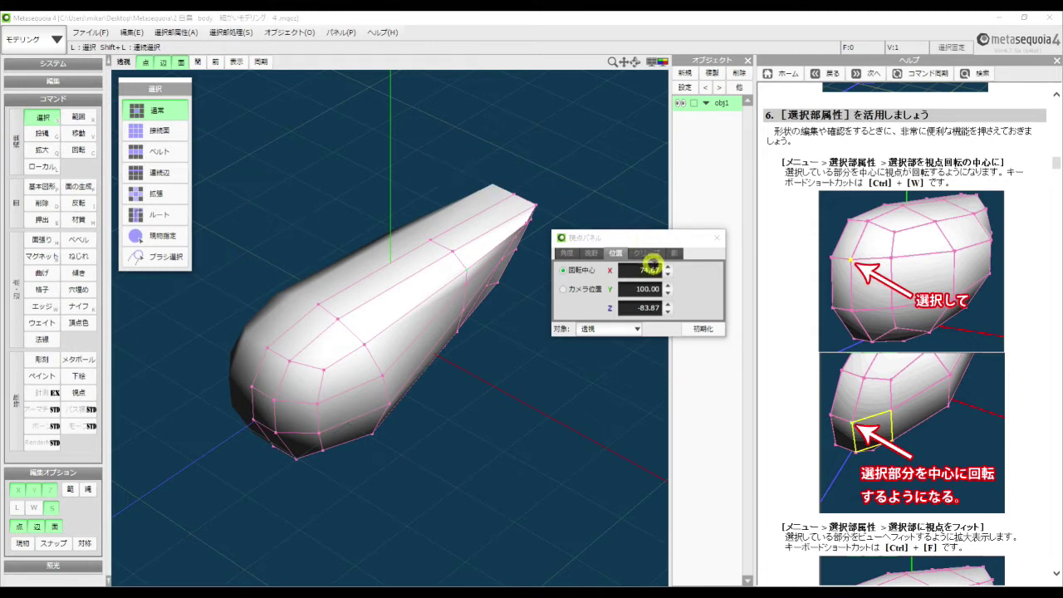
pyautogui.click(653, 271)
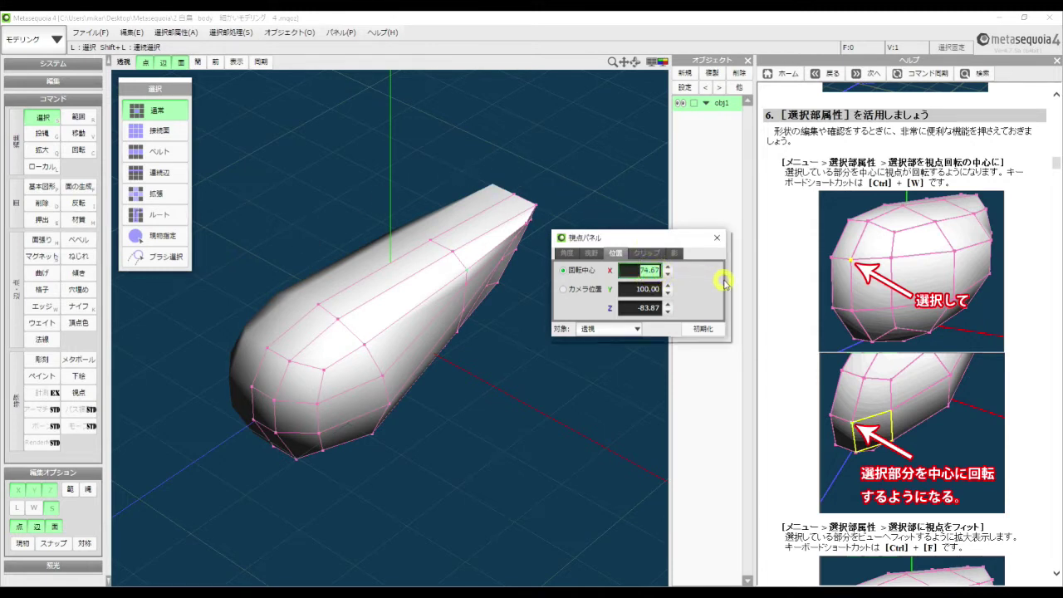
pyautogui.write('0')
pyautogui.press('Tab')
pyautogui.write('0')
pyautogui.press('Tab')
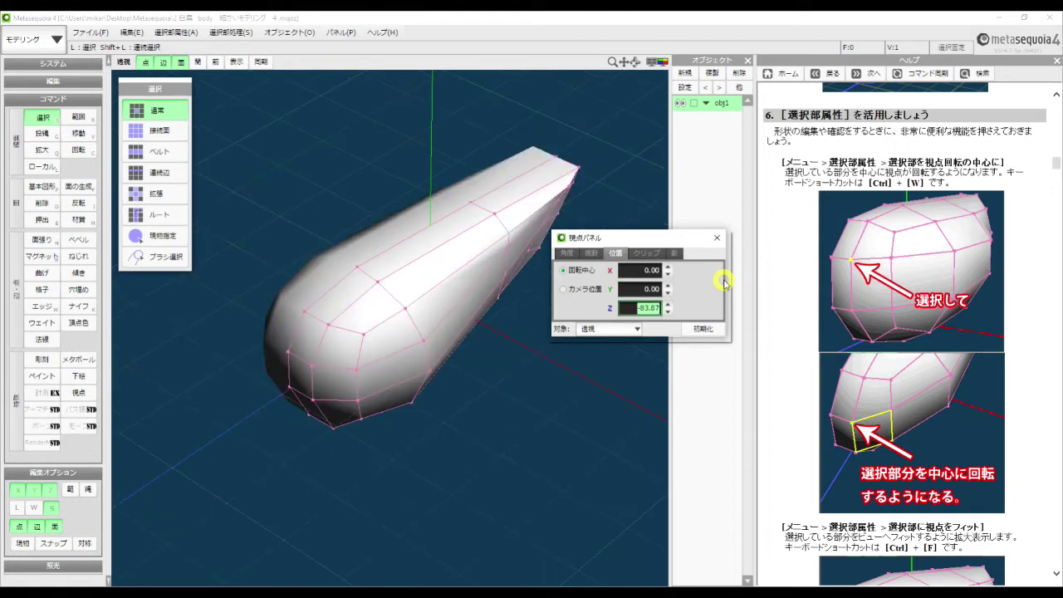
pyautogui.write('0')
pyautogui.press('Tab')
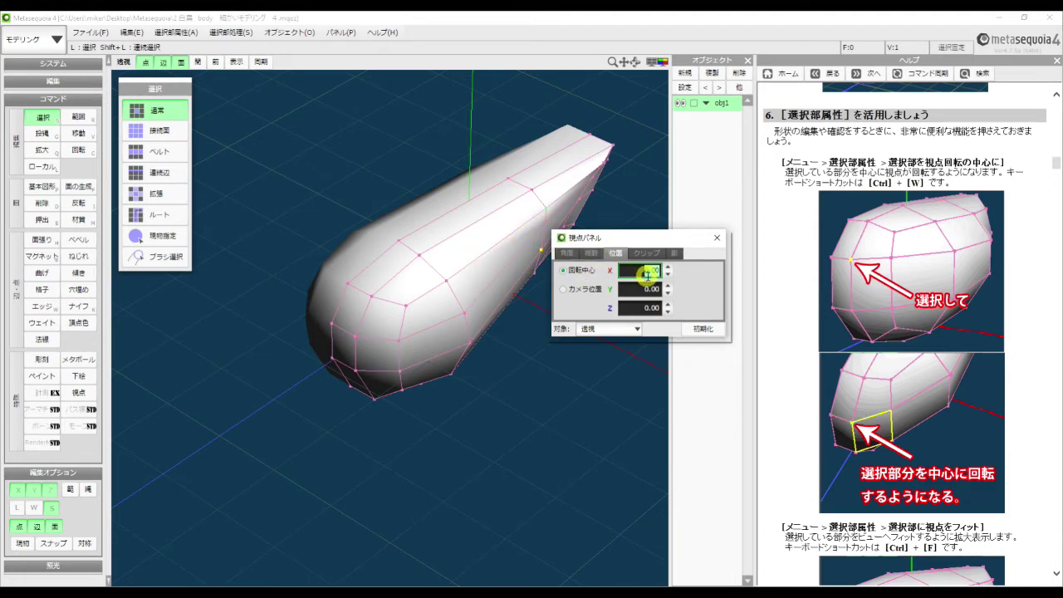
pyautogui.click(717, 238)
# Clear the vertex selection and examine how the body rotates about the axes' origin.
pyautogui.moveTo(648, 246); pyautogui.dragTo(565, 285, button='right')
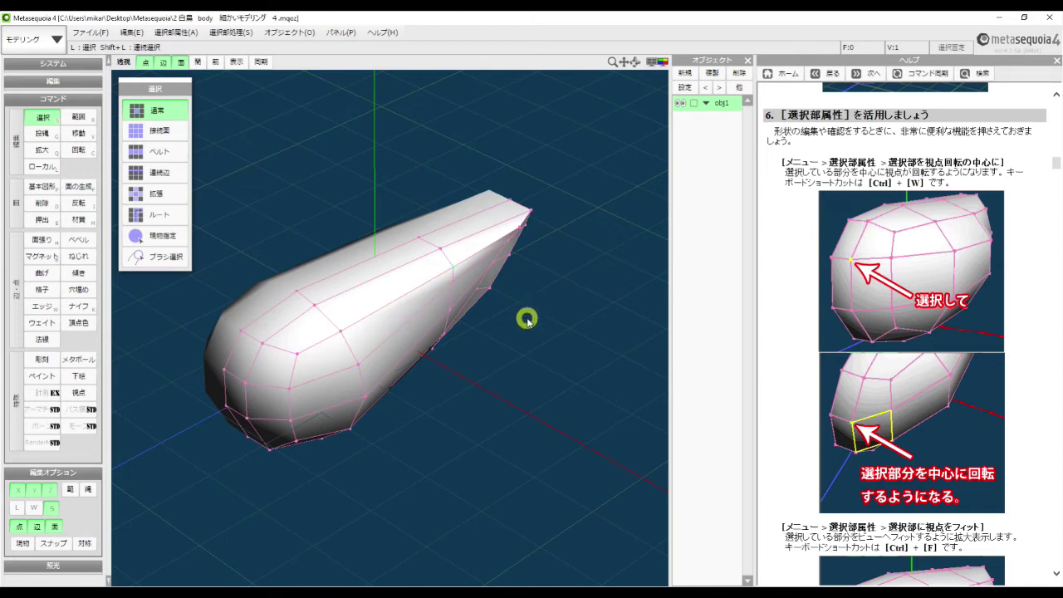
pyautogui.click(395, 318)
pyautogui.click(525, 333)
pyautogui.moveTo(542, 329); pyautogui.dragTo(546, 317, button='right')
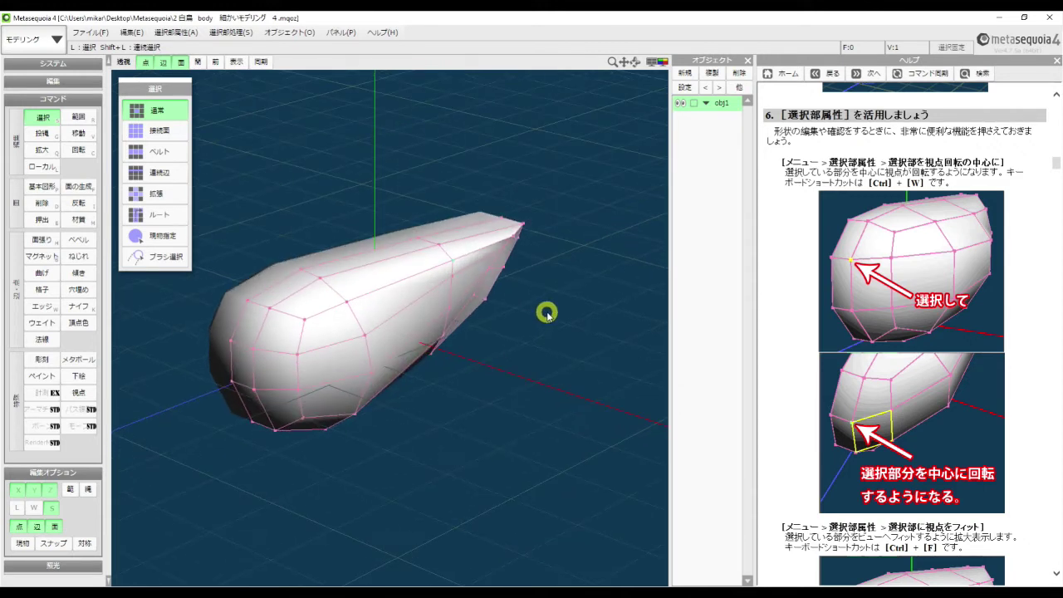
pyautogui.moveTo(593, 301); pyautogui.dragTo(593, 304, button='right')
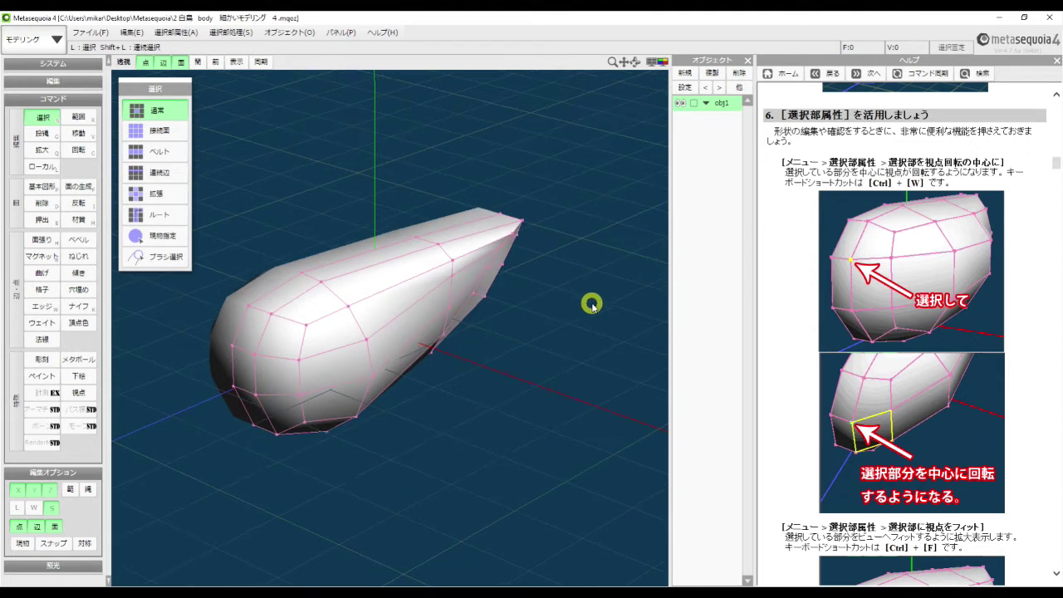
pyautogui.moveTo(582, 294); pyautogui.dragTo(607, 304, button='middle')
pyautogui.moveTo(608, 304); pyautogui.dragTo(608, 304, button='right')
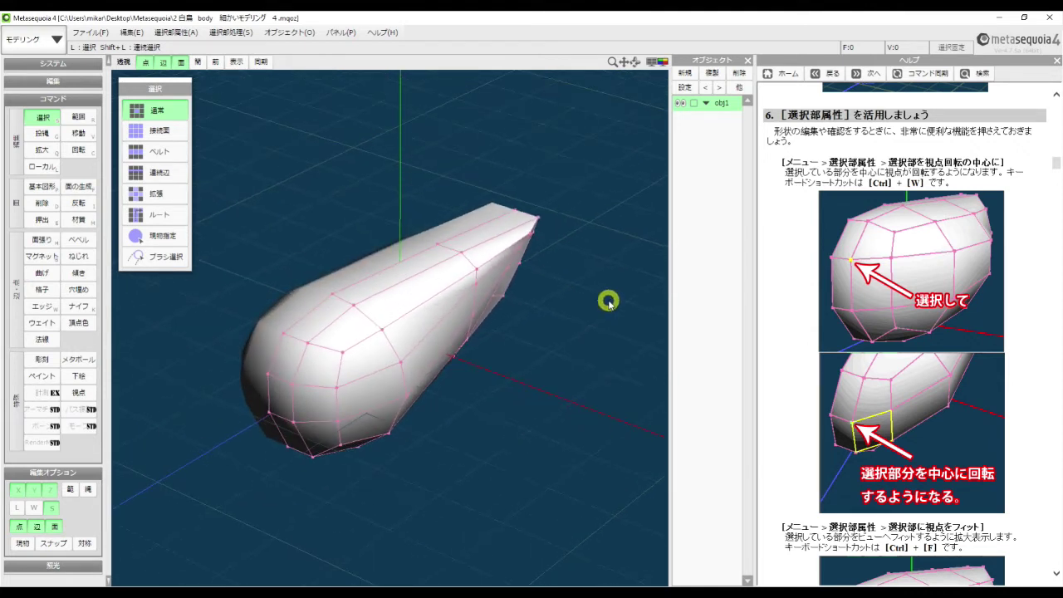
pyautogui.click(462, 319)
pyautogui.click(572, 313)
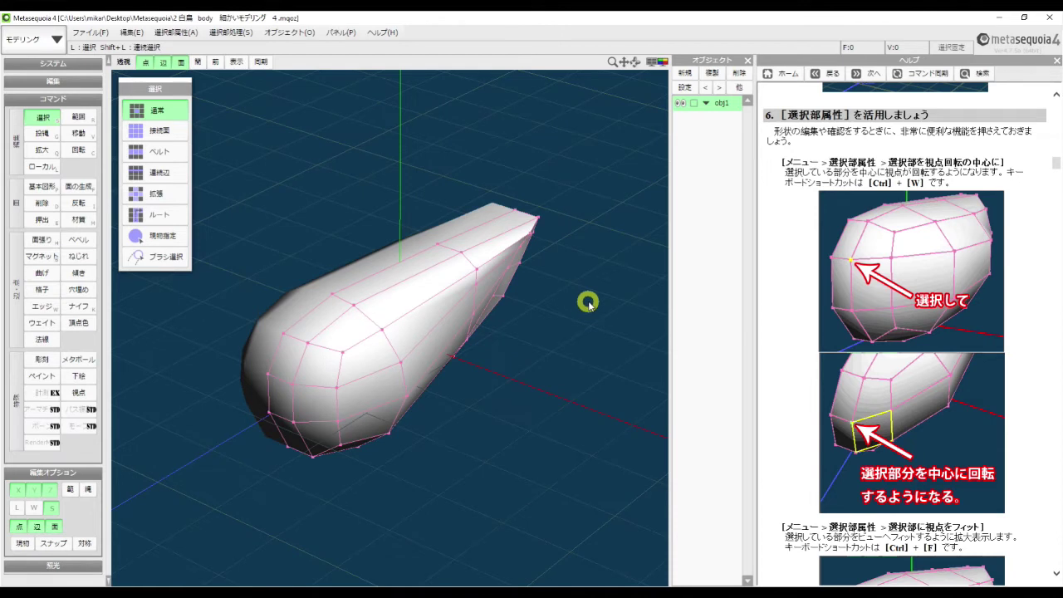
# Show the help section on fitting the view to the selection, and select a face on the body's side.
pyautogui.scroll(-5, 822, 329)
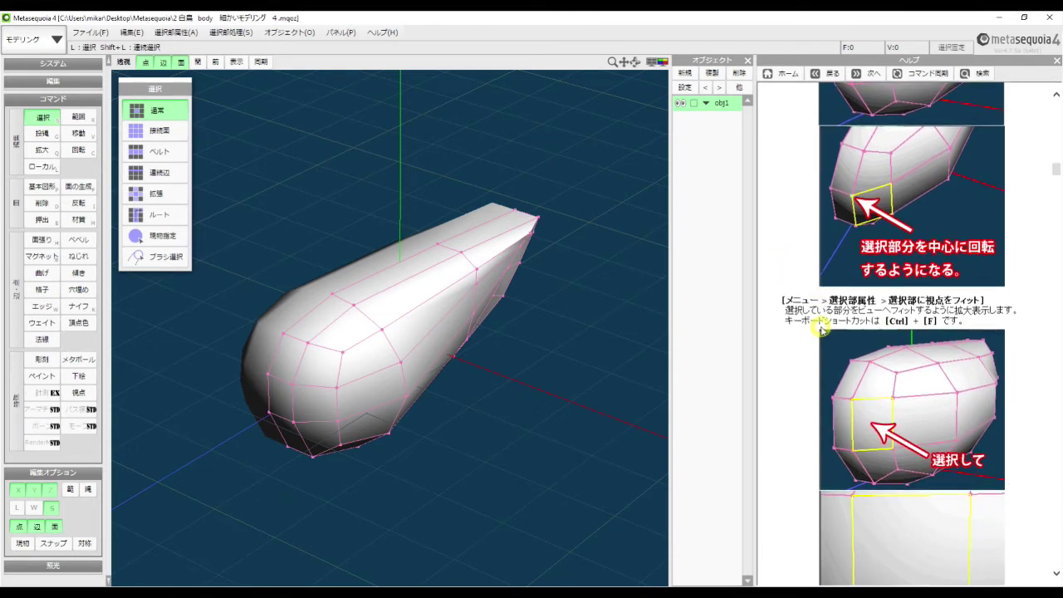
pyautogui.scroll(-2, 820, 329)
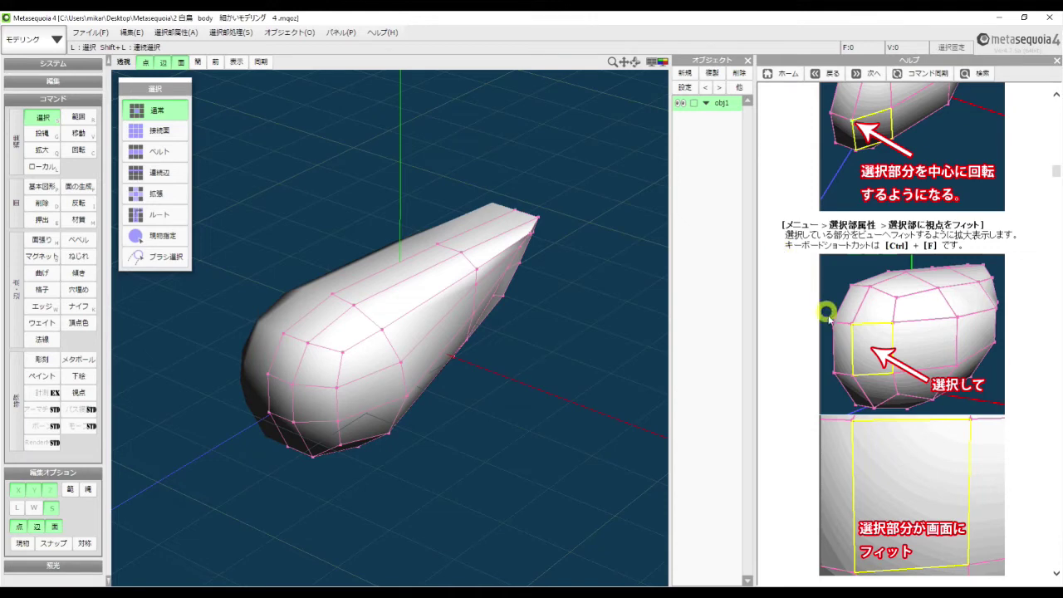
pyautogui.moveTo(586, 328); pyautogui.dragTo(588, 304, button='right')
pyautogui.click(376, 301)
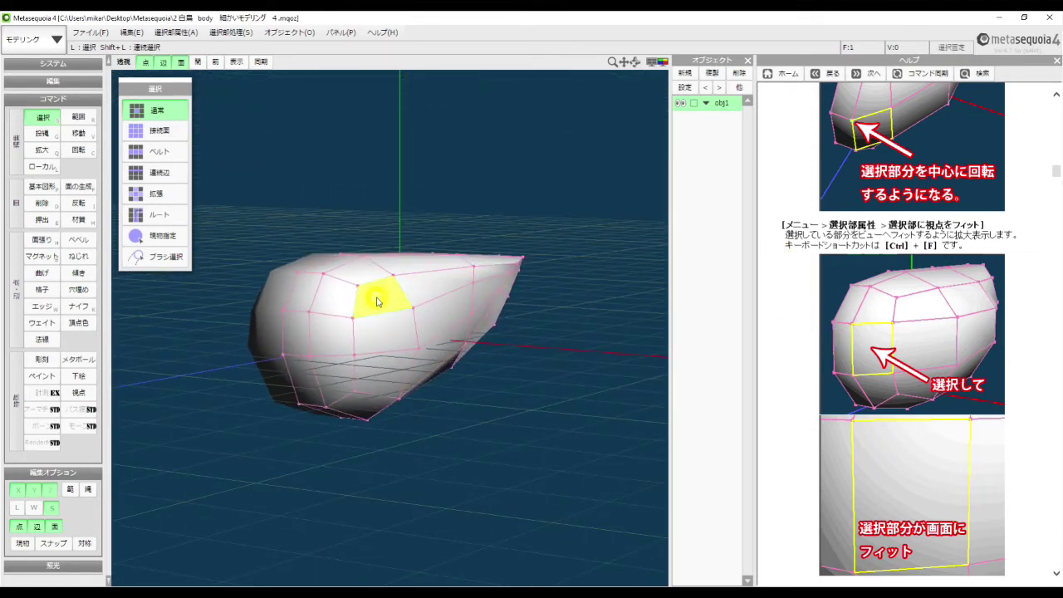
pyautogui.click(484, 351)
pyautogui.click(445, 320)
pyautogui.click(523, 339)
pyautogui.moveTo(576, 345); pyautogui.dragTo(565, 344, button='right')
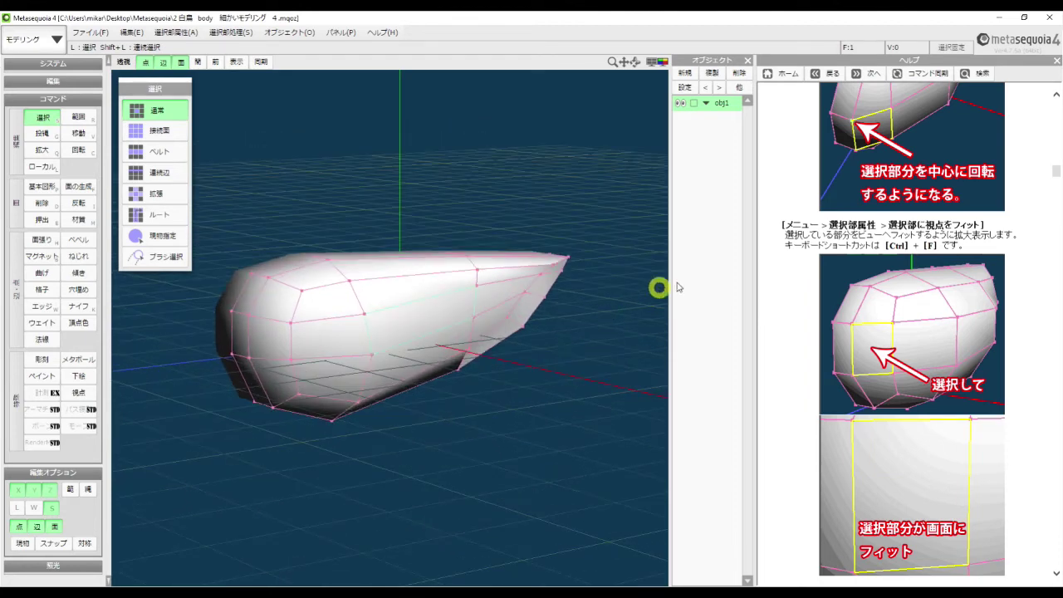
pyautogui.moveTo(601, 313); pyautogui.dragTo(612, 296, button='right')
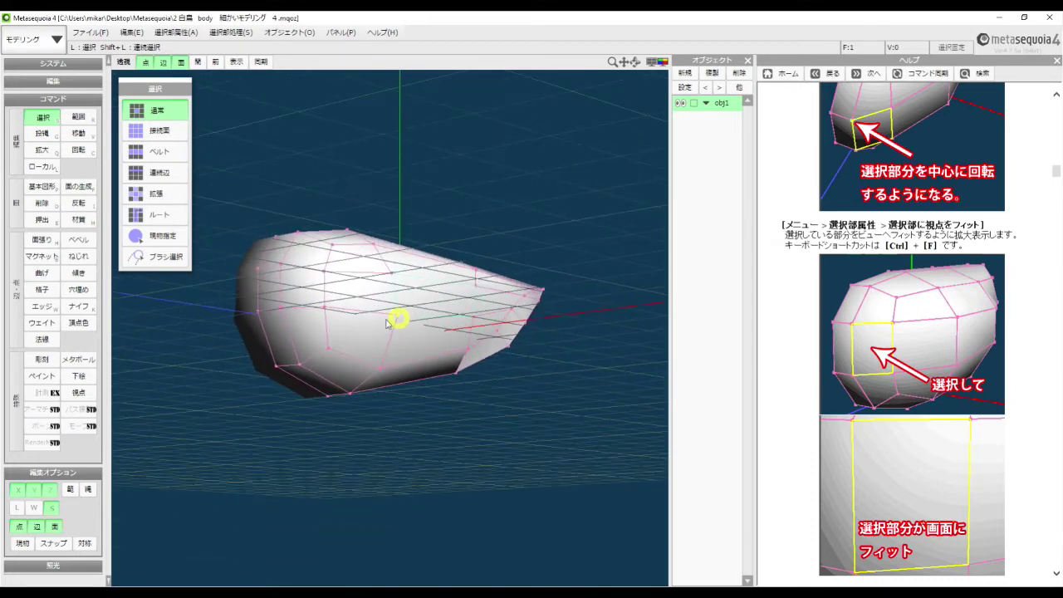
# Select a face on the lower part of the body's rounded front and fit the view to it.
pyautogui.click(324, 331)
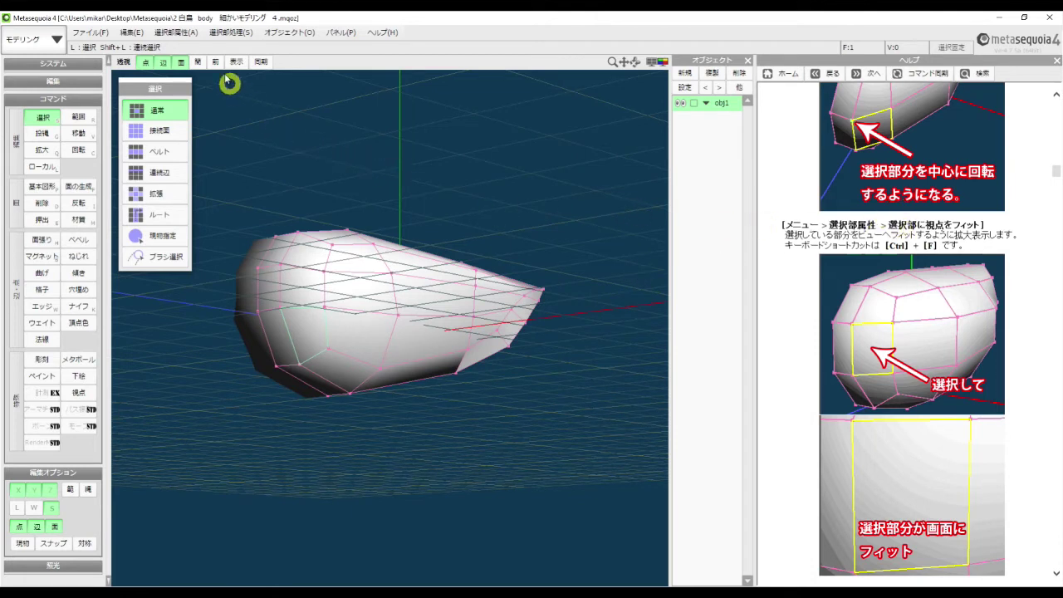
pyautogui.click(177, 32)
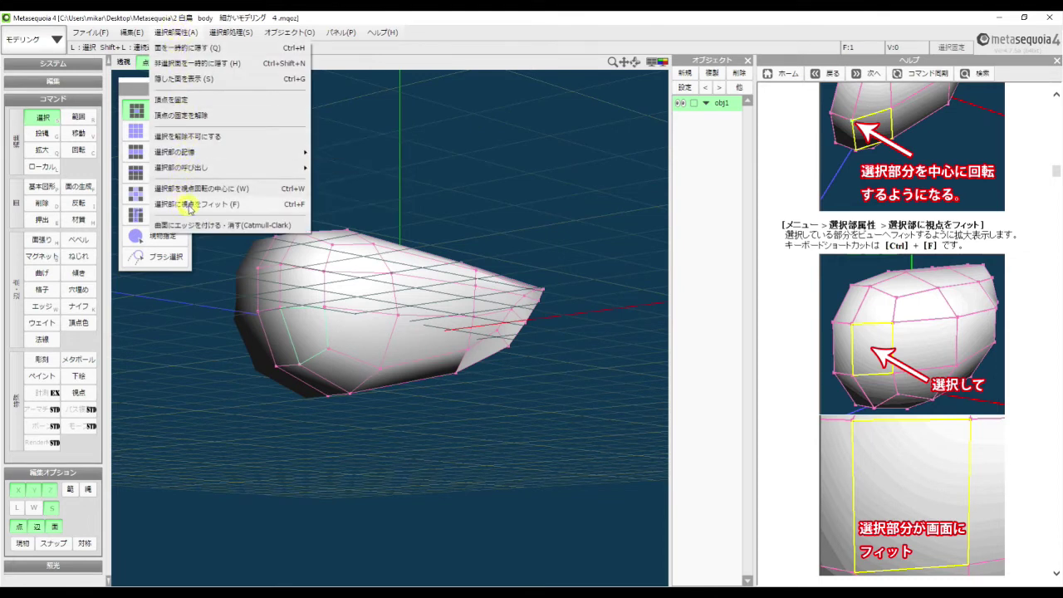
pyautogui.click(266, 205)
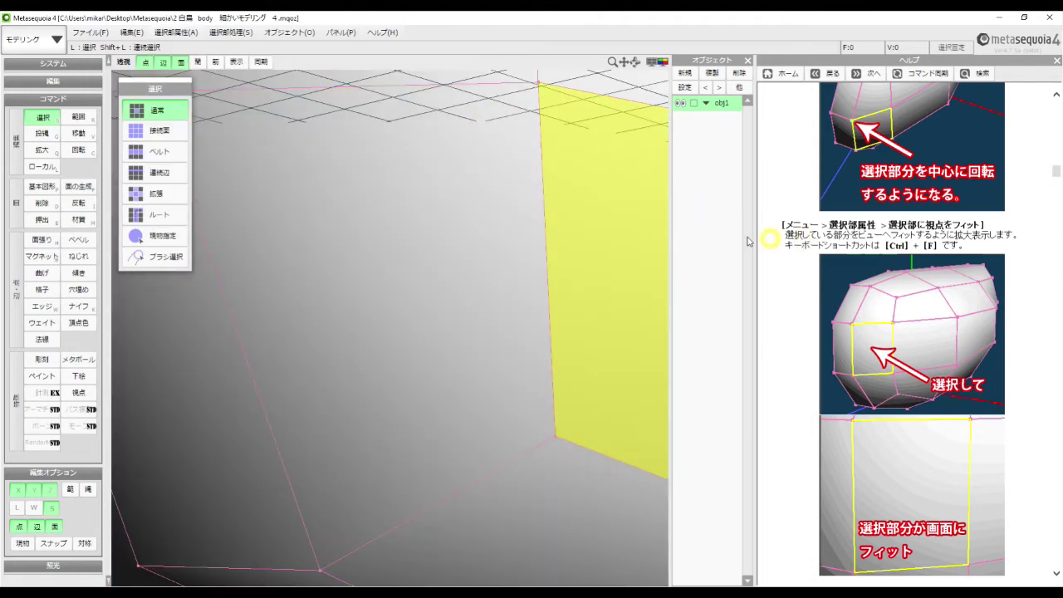
pyautogui.moveTo(630, 242); pyautogui.dragTo(636, 284, button='right')
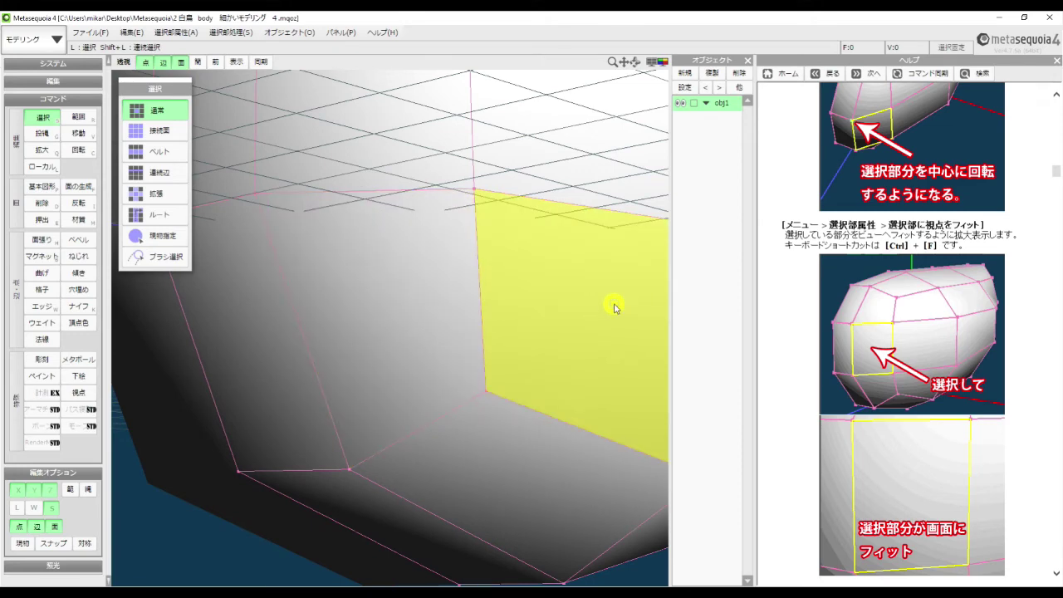
# Select a face on the body's tail end and show the command for fitting the view to the selection (選択部に視点をフィット).
pyautogui.scroll(-8, 613, 307)
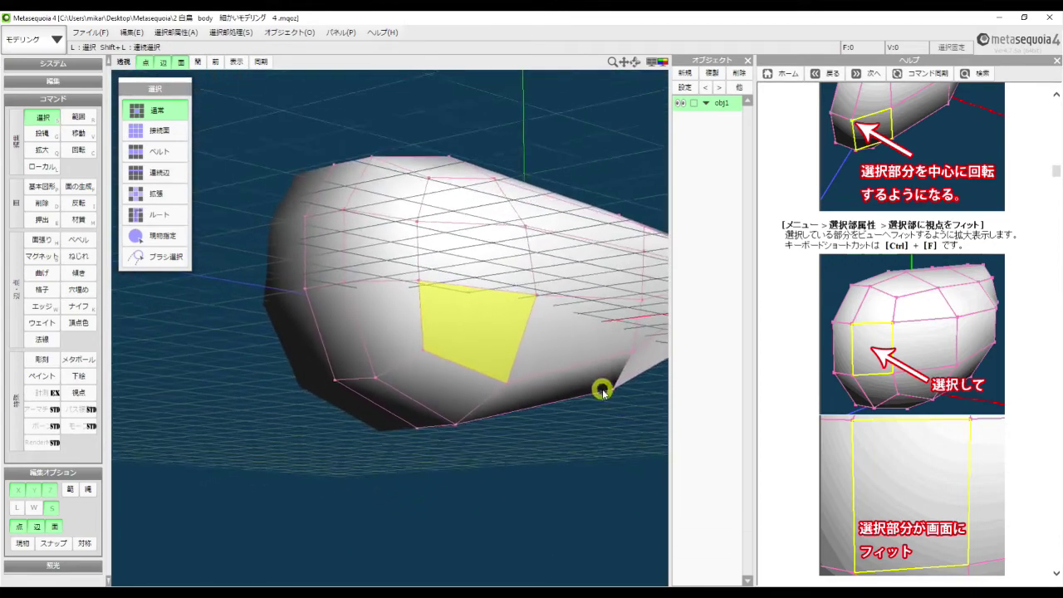
pyautogui.scroll(-3, 603, 392)
pyautogui.moveTo(614, 202); pyautogui.dragTo(564, 244, button='right')
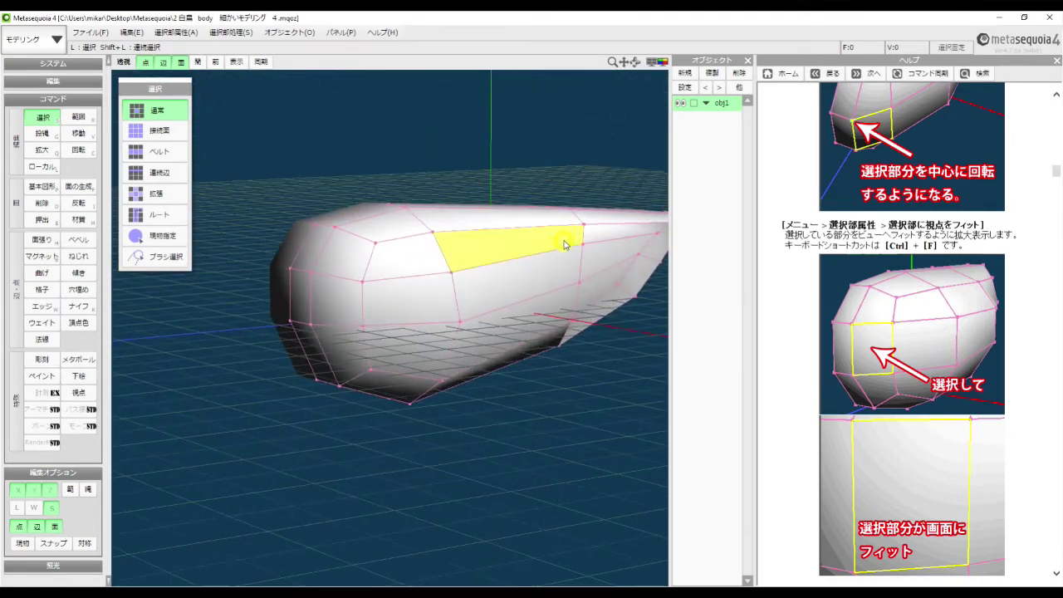
pyautogui.moveTo(559, 173); pyautogui.dragTo(571, 199, button='right')
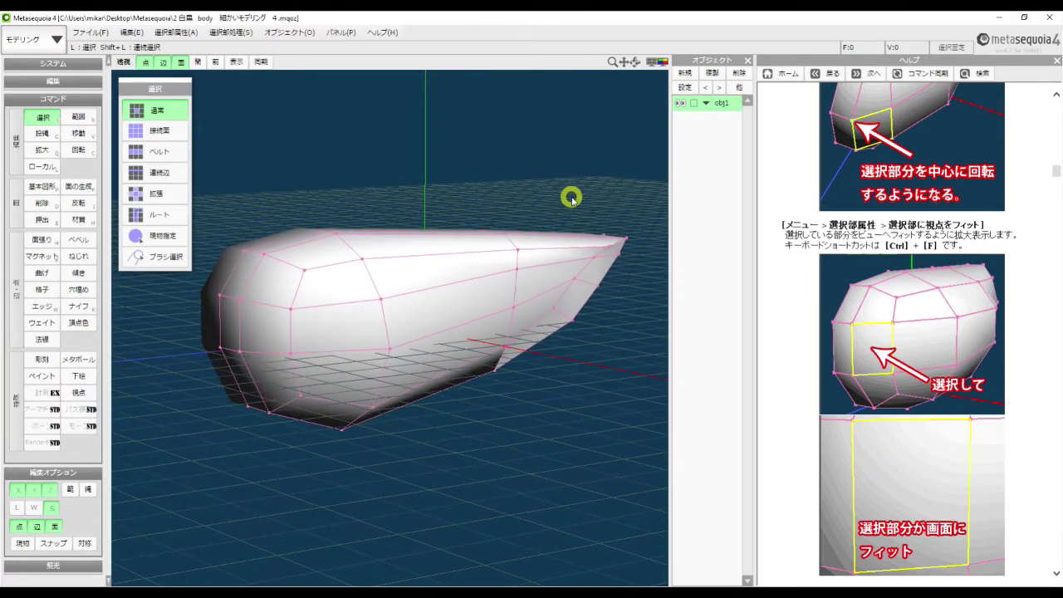
pyautogui.moveTo(574, 182); pyautogui.dragTo(506, 208, button='middle')
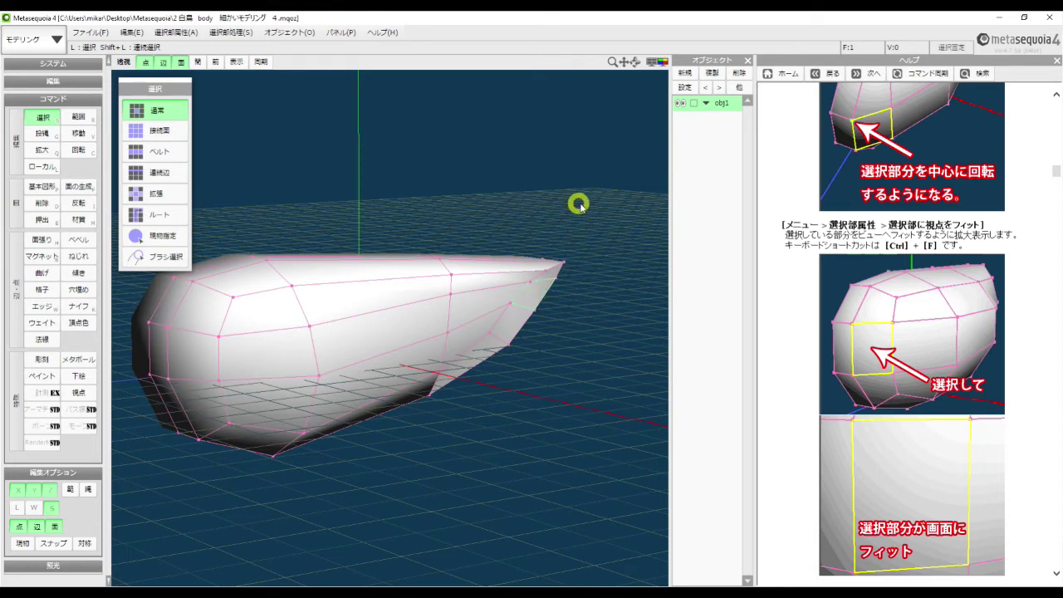
pyautogui.click(188, 32)
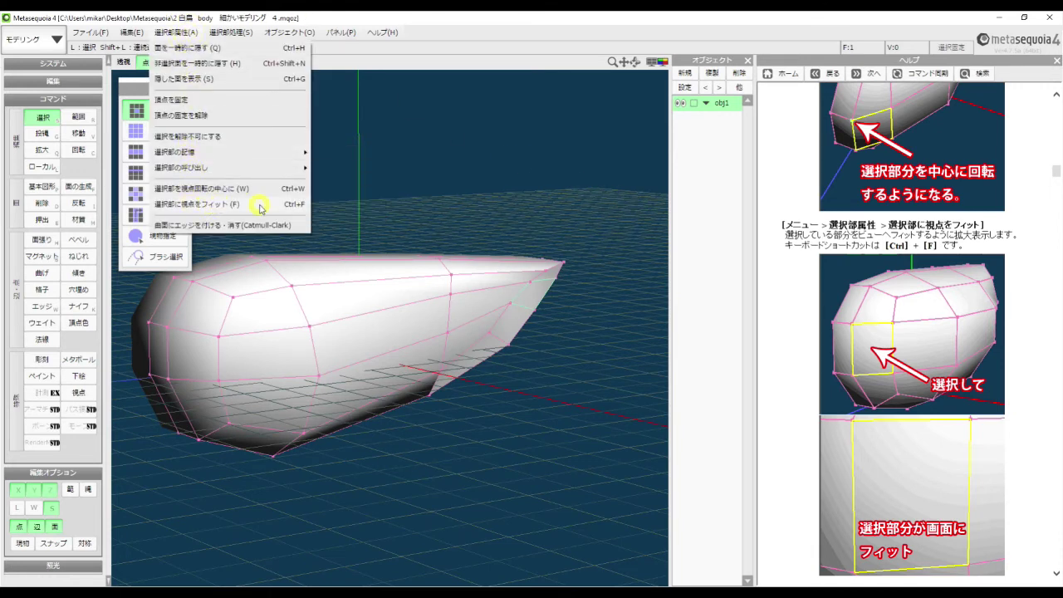
pyautogui.click(386, 180)
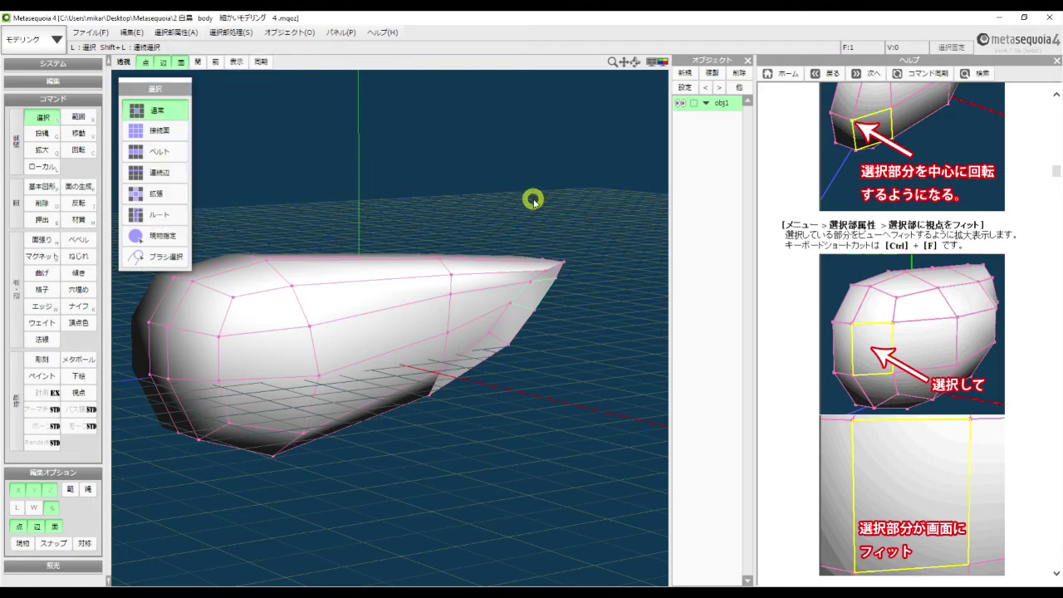
# Examine the selected face at the body's tail end up close.
pyautogui.scroll(5, 533, 200)
pyautogui.moveTo(539, 150); pyautogui.dragTo(343, 197, button='middle')
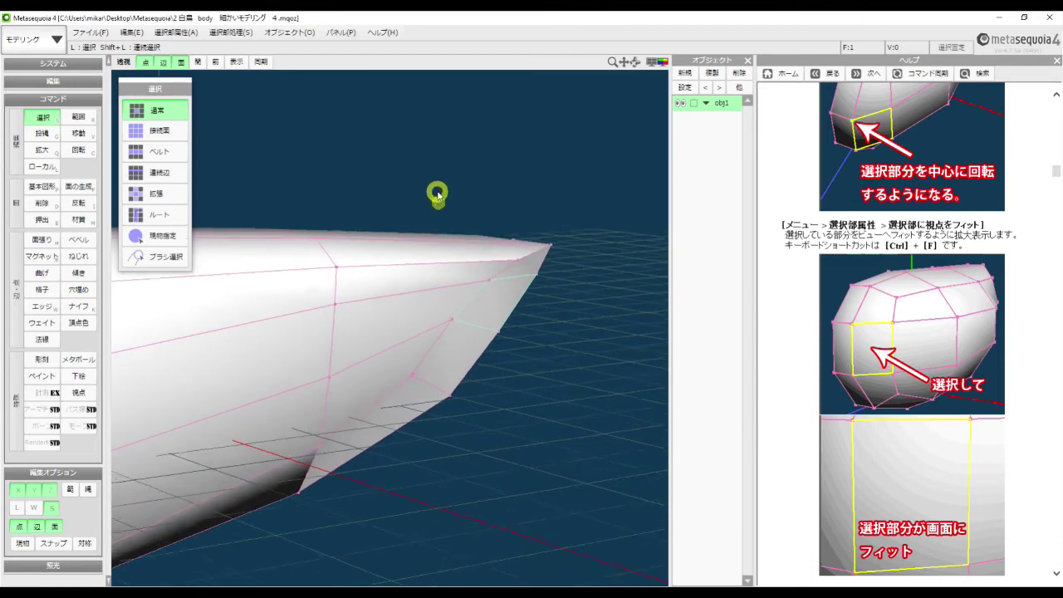
pyautogui.scroll(2, 435, 200)
pyautogui.moveTo(447, 166)
pyautogui.mouseDown(button='middle')
pyautogui.moveTo(456, 133)
pyautogui.moveTo(471, 124)
pyautogui.moveTo(427, 142)
pyautogui.moveTo(384, 190)
pyautogui.moveTo(436, 149)
pyautogui.mouseUp(button='middle')
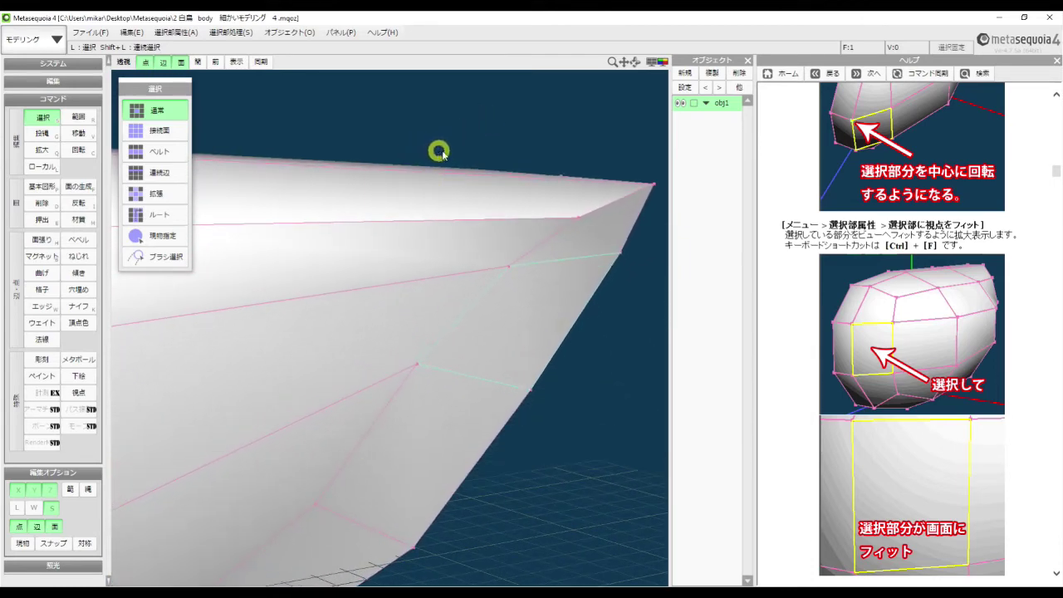
pyautogui.scroll(2, 419, 166)
pyautogui.moveTo(490, 161); pyautogui.dragTo(486, 161, button='right')
pyautogui.click(517, 256)
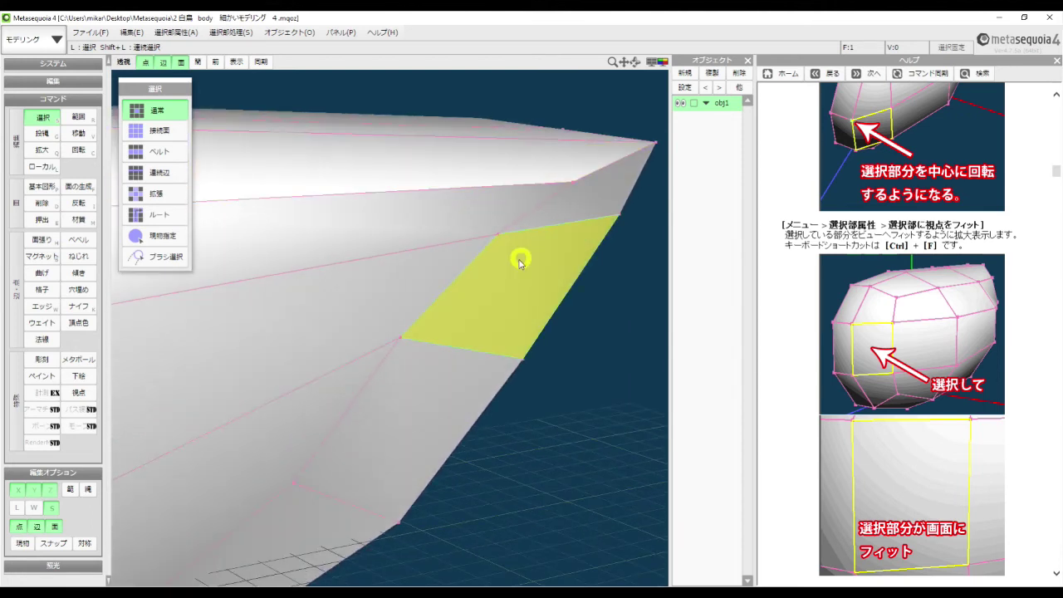
pyautogui.click(590, 297)
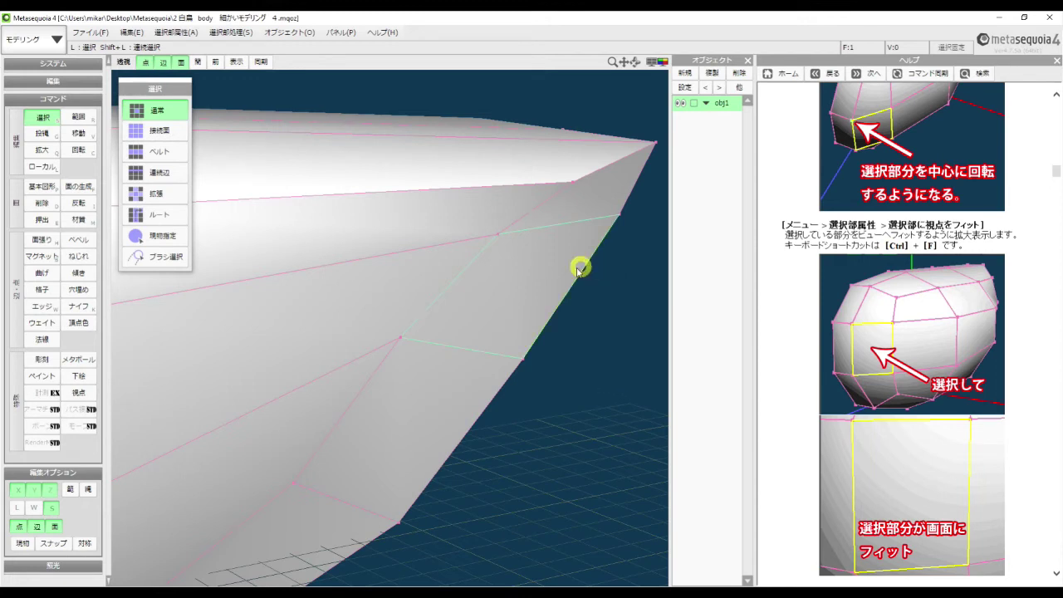
# Clear the face selection and bring the whole body back into view from its rounded front.
pyautogui.click(604, 336)
pyautogui.moveTo(607, 333); pyautogui.dragTo(612, 387, button='right')
pyautogui.moveTo(489, 385); pyautogui.dragTo(603, 374, button='right')
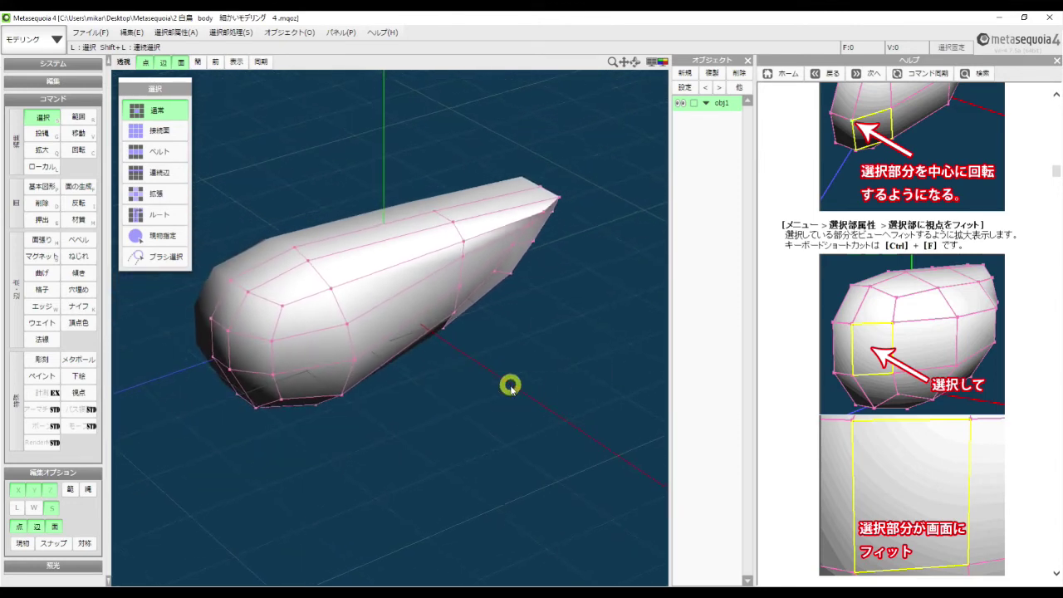
pyautogui.moveTo(508, 385); pyautogui.dragTo(529, 388, button='right')
pyautogui.moveTo(504, 316); pyautogui.dragTo(553, 365, button='middle')
pyautogui.moveTo(562, 380); pyautogui.dragTo(574, 340, button='right')
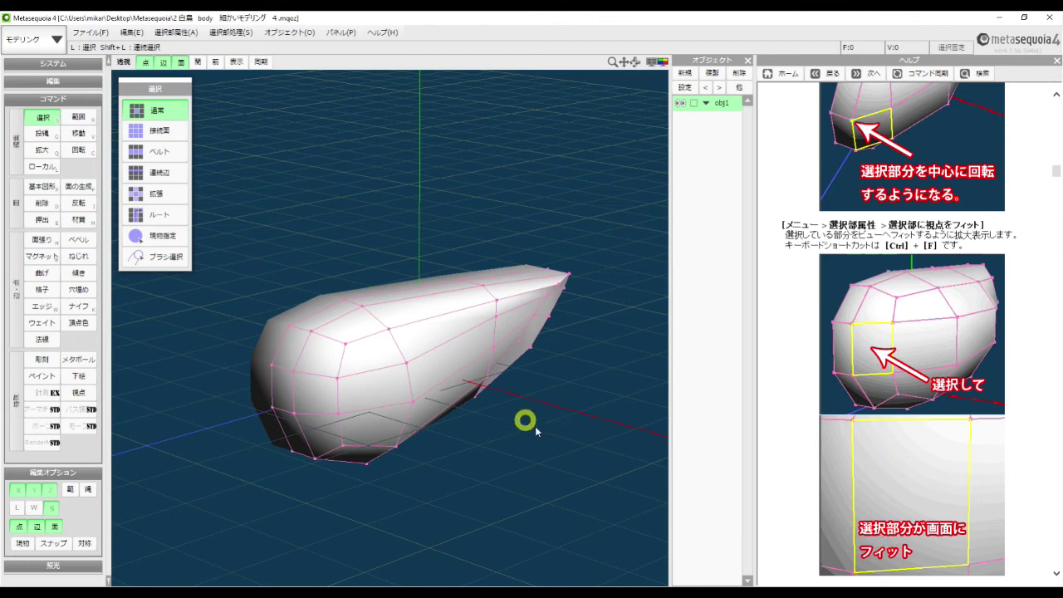
pyautogui.moveTo(543, 434); pyautogui.dragTo(583, 413, button='right')
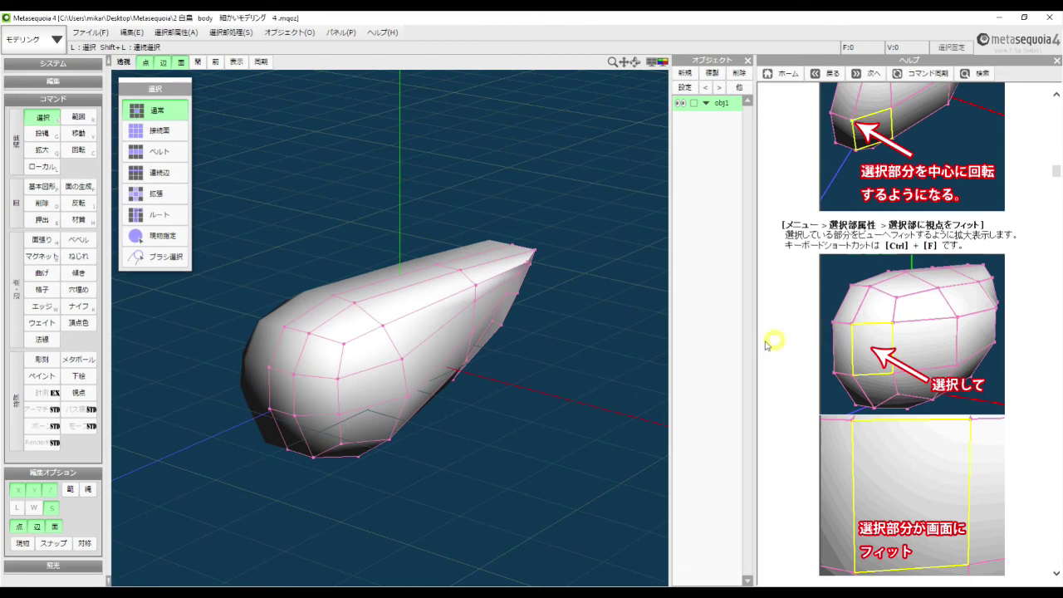
# Review help section 6 on the selection attributes (選択部属性) and continue to section 7 on making the head and neck.
pyautogui.scroll(-2, 832, 336)
pyautogui.moveTo(612, 346); pyautogui.dragTo(611, 353, button='right')
pyautogui.scroll(10, 799, 322)
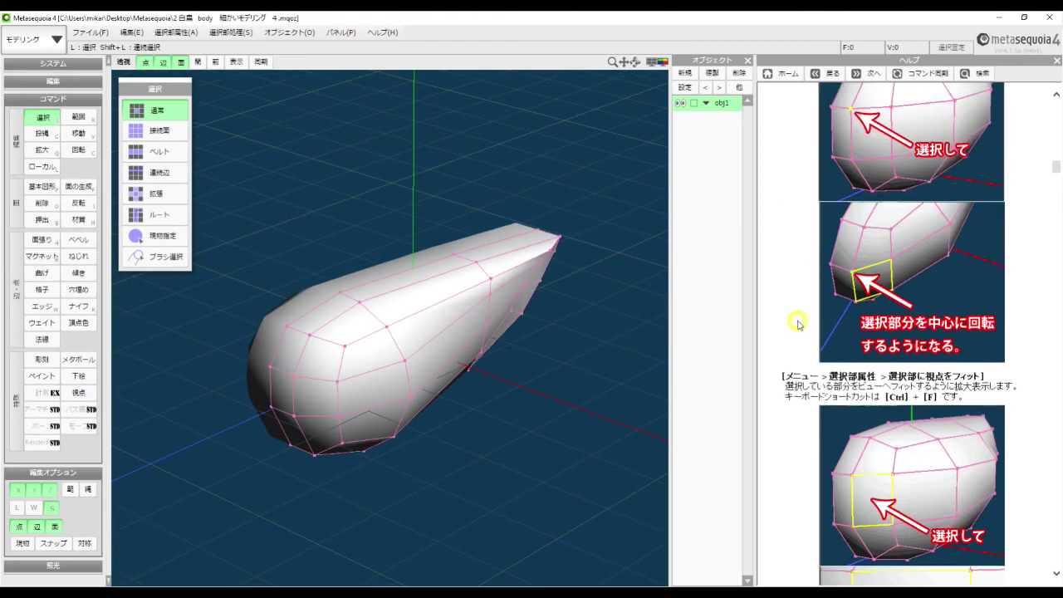
pyautogui.scroll(2, 797, 324)
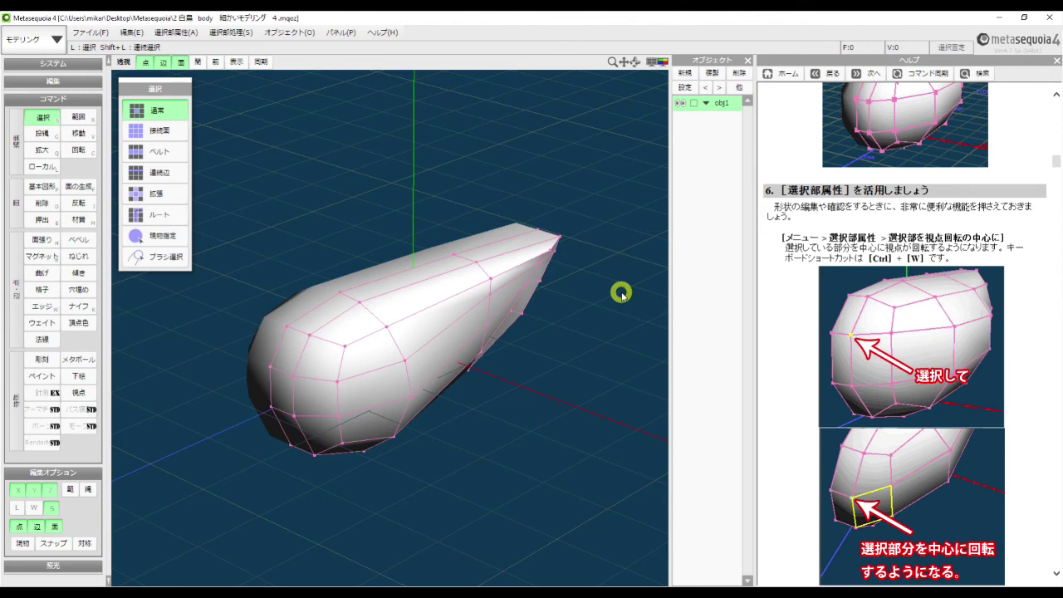
pyautogui.scroll(-12, 814, 319)
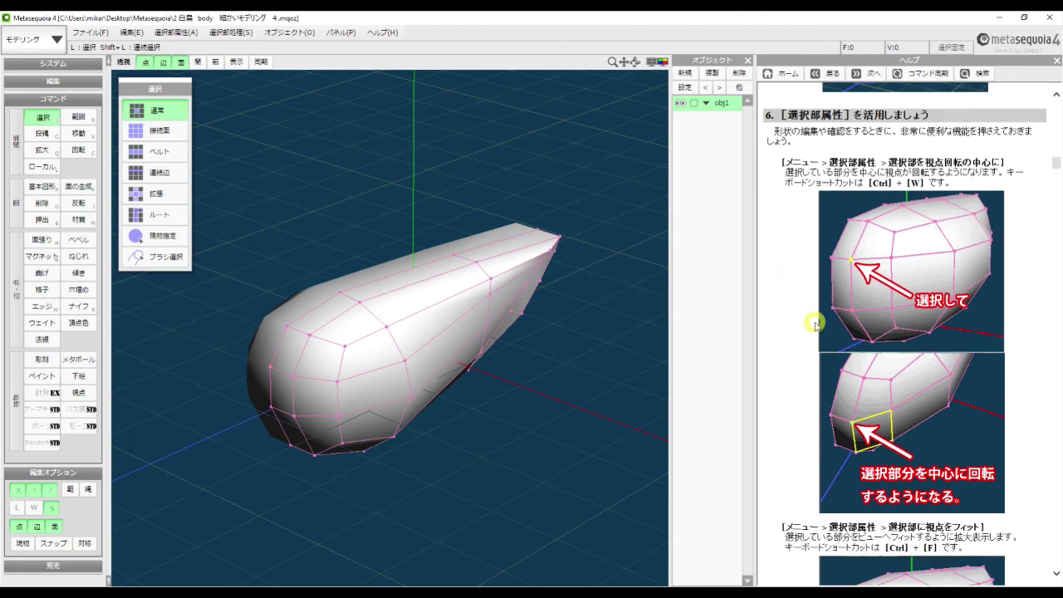
pyautogui.scroll(-2, 814, 324)
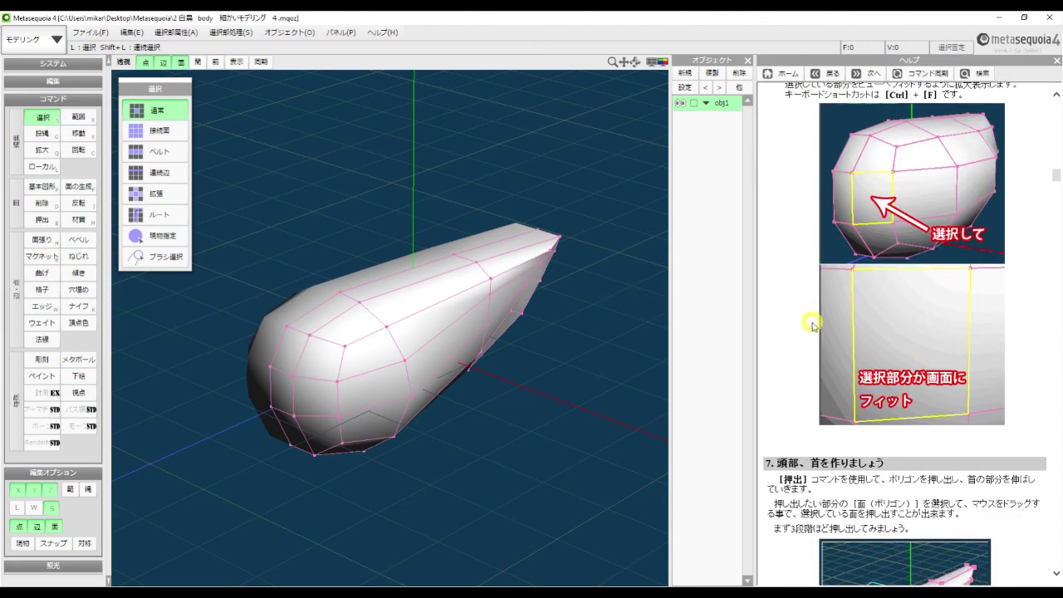